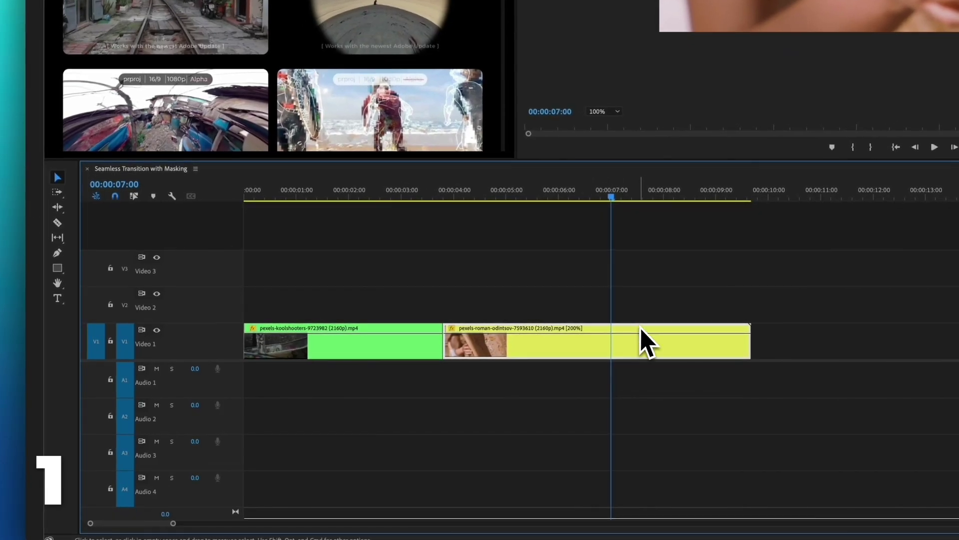
# Step: Split the yellow clip at 7 seconds, delete its middle piece, and copy the end piece onto Video 2
pyautogui.press('super+k')
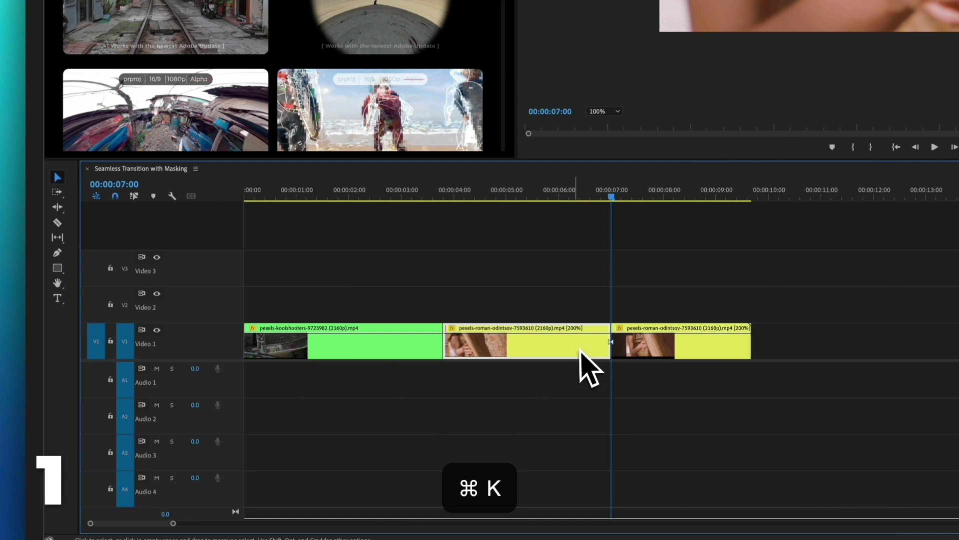
pyautogui.press('Delete')
pyautogui.moveTo(651, 350); pyautogui.dragTo(347, 304)
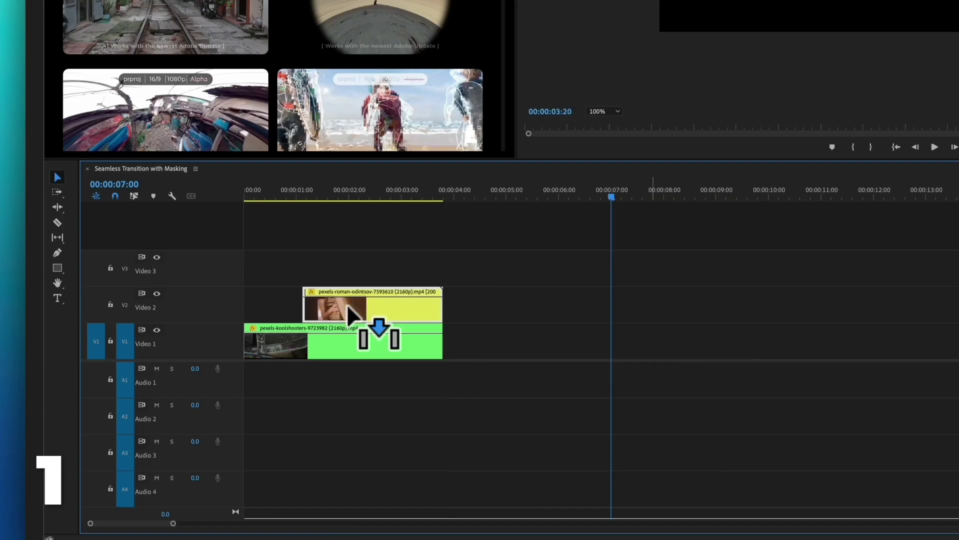
pyautogui.moveTo(192, 330); pyautogui.dragTo(208, 329)
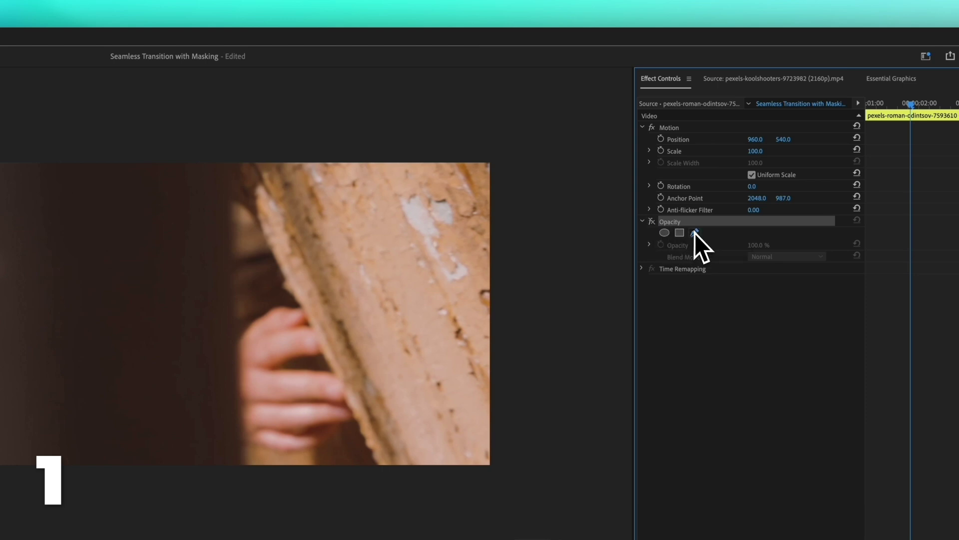
# Step: Draw a four-point pen mask around the clip's dark left area and set a Mask Path keyframe at 00:00:01:21
pyautogui.click(694, 233)
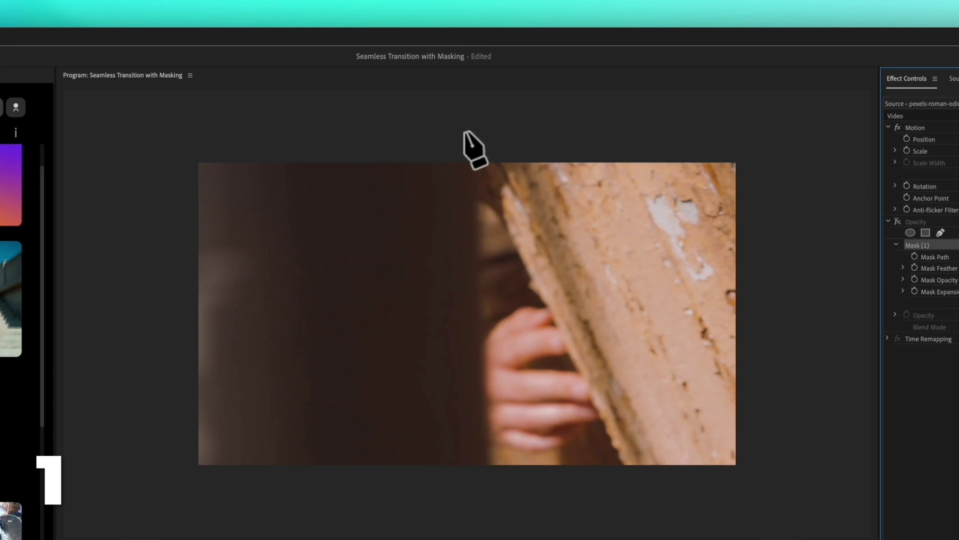
pyautogui.click(465, 133)
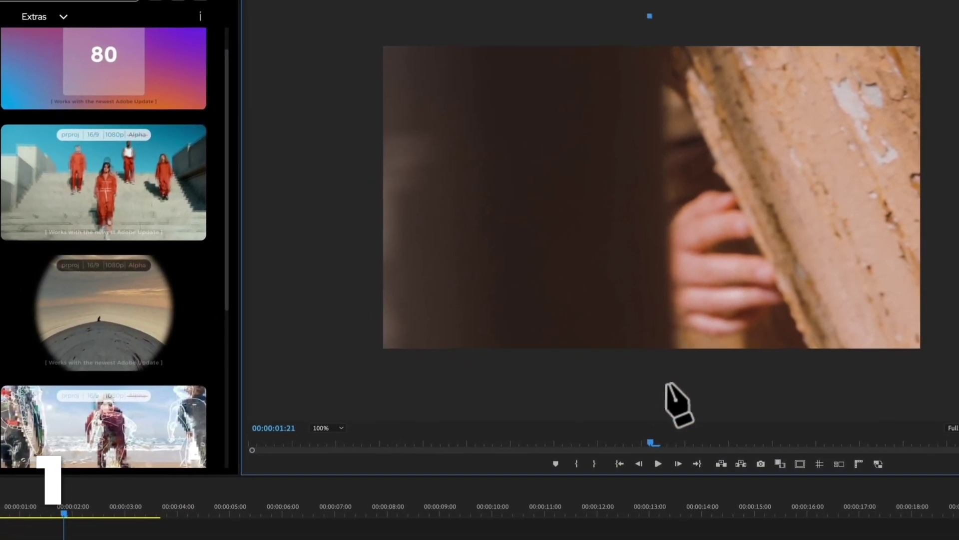
pyautogui.click(484, 494)
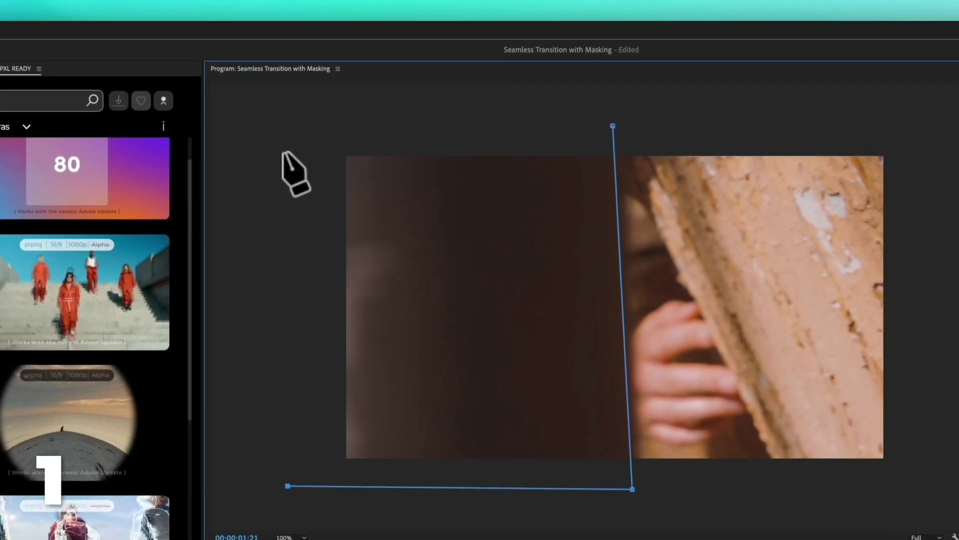
pyautogui.click(335, 17)
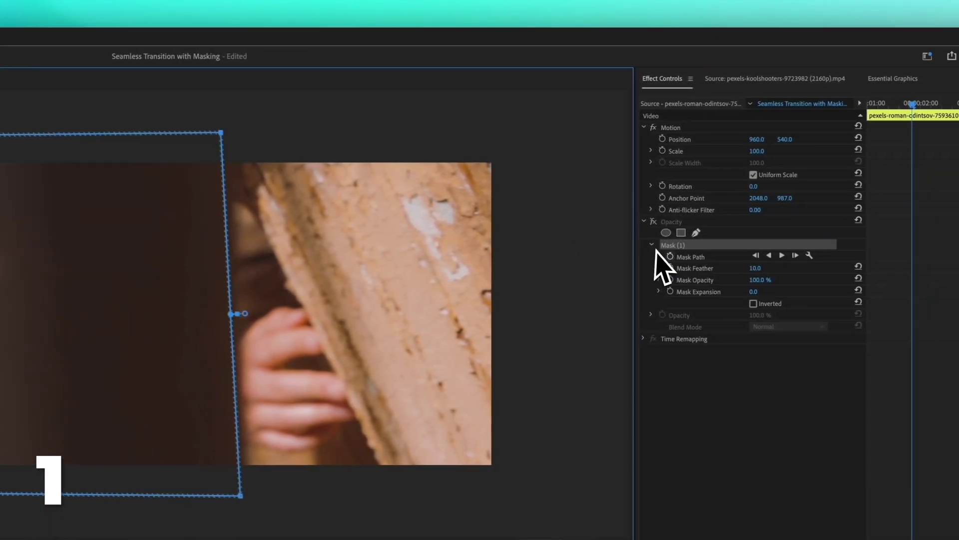
pyautogui.click(665, 257)
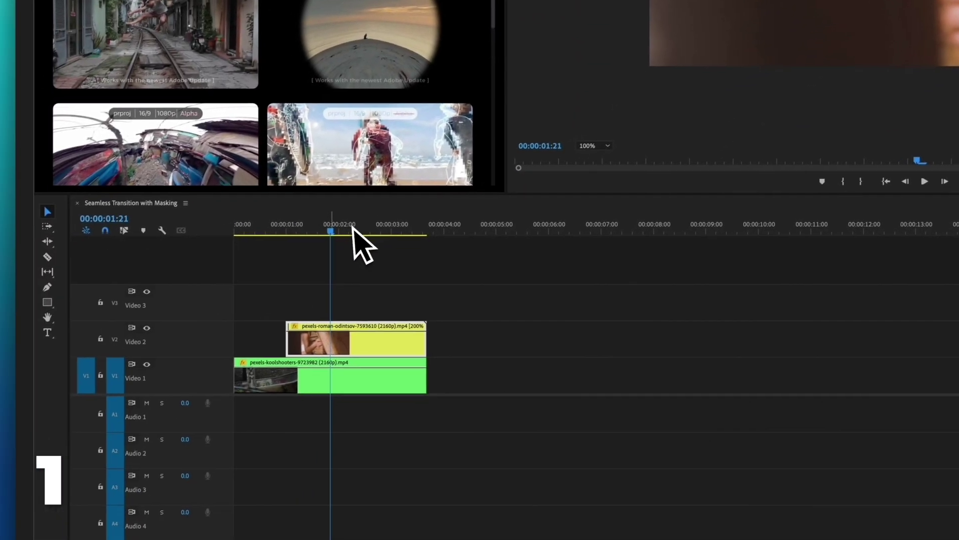
# Step: Shift Mask (1) left at 00:00:01:00, then stretch its right edge to the frame edge at 00:00:02:09
pyautogui.moveTo(345, 228); pyautogui.dragTo(299, 226)
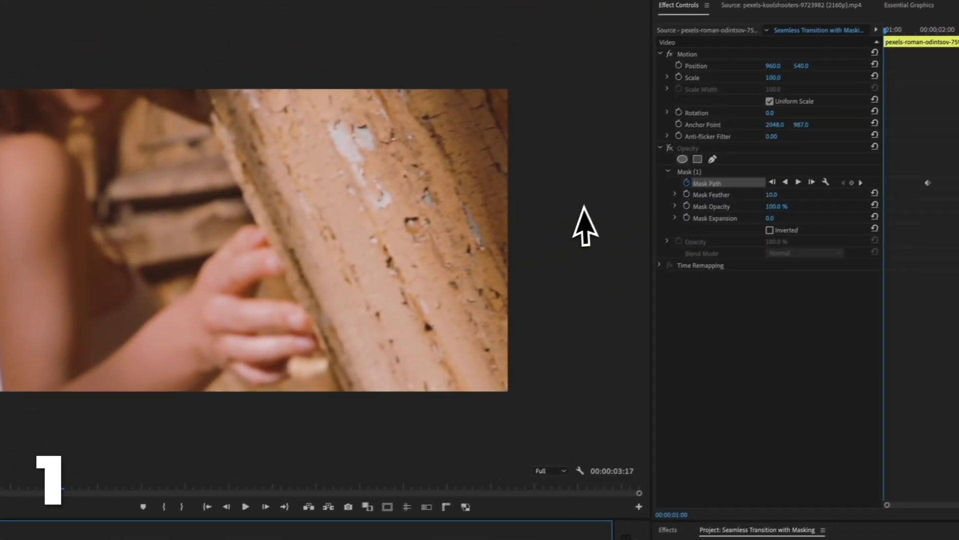
pyautogui.click(632, 200)
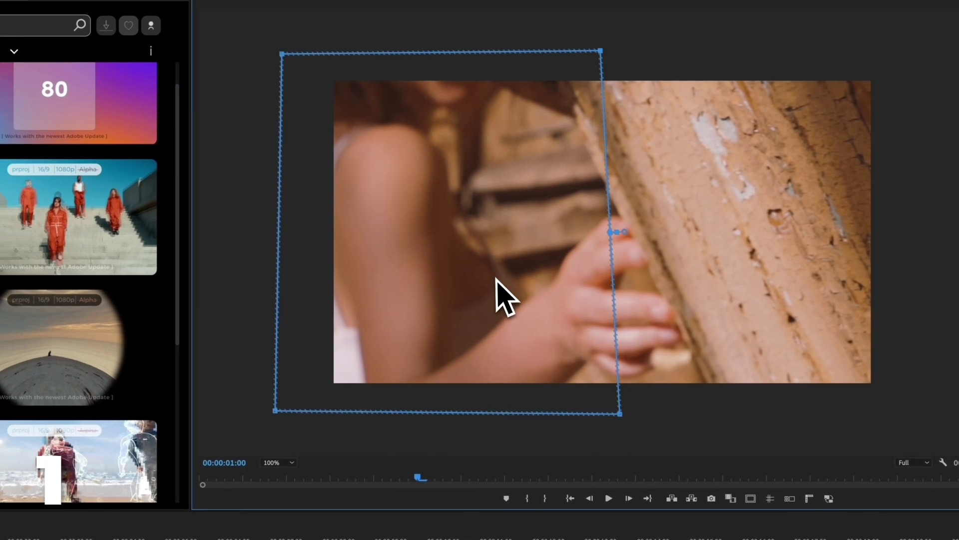
pyautogui.moveTo(497, 295); pyautogui.dragTo(265, 219)
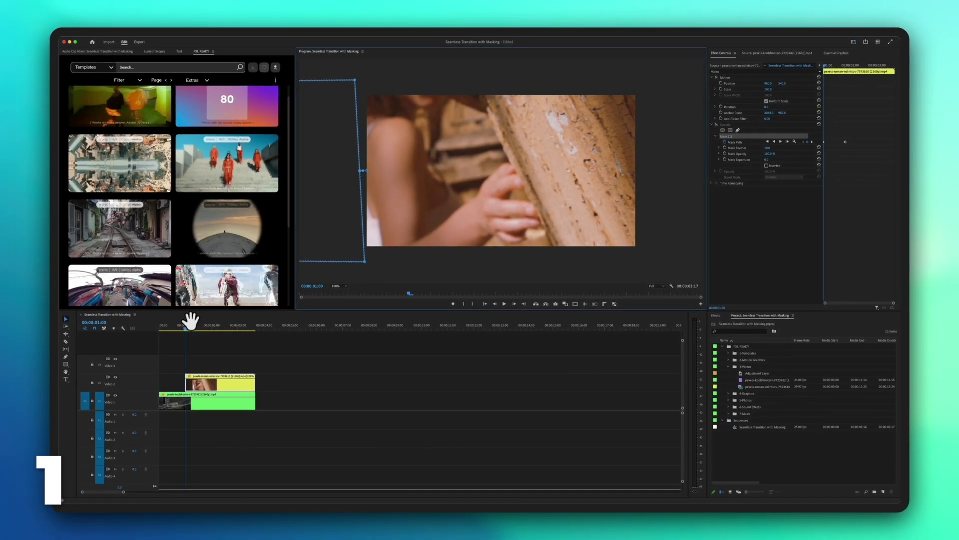
pyautogui.moveTo(190, 329); pyautogui.dragTo(223, 330)
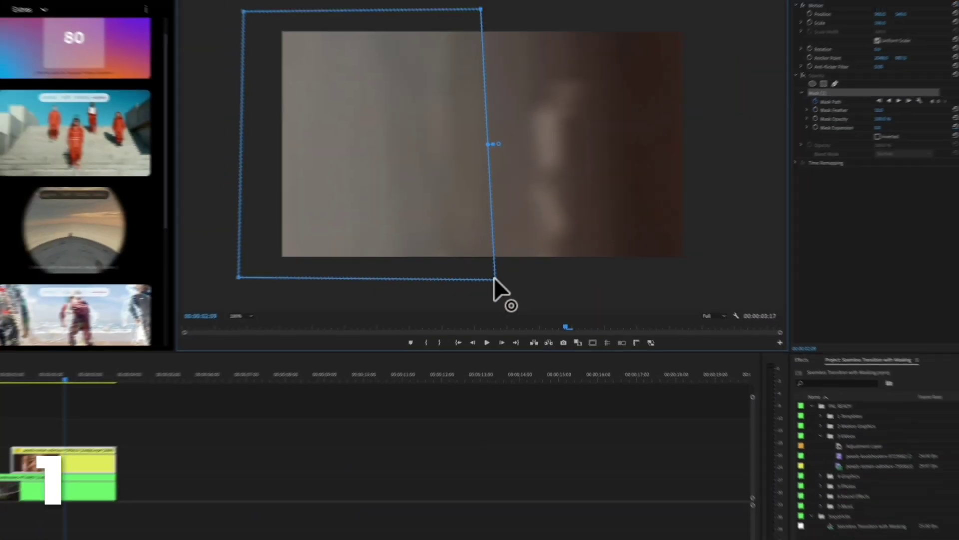
pyautogui.moveTo(494, 277); pyautogui.dragTo(703, 276)
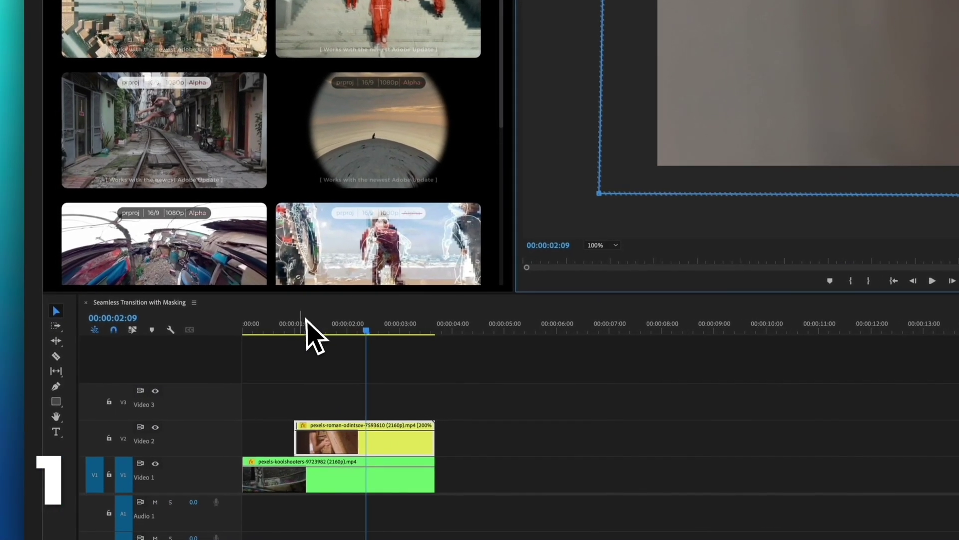
# Step: Return the playhead to 00:00:01:00 to start refining the mask
pyautogui.click(188, 326)
pyautogui.moveTo(303, 331); pyautogui.dragTo(305, 324)
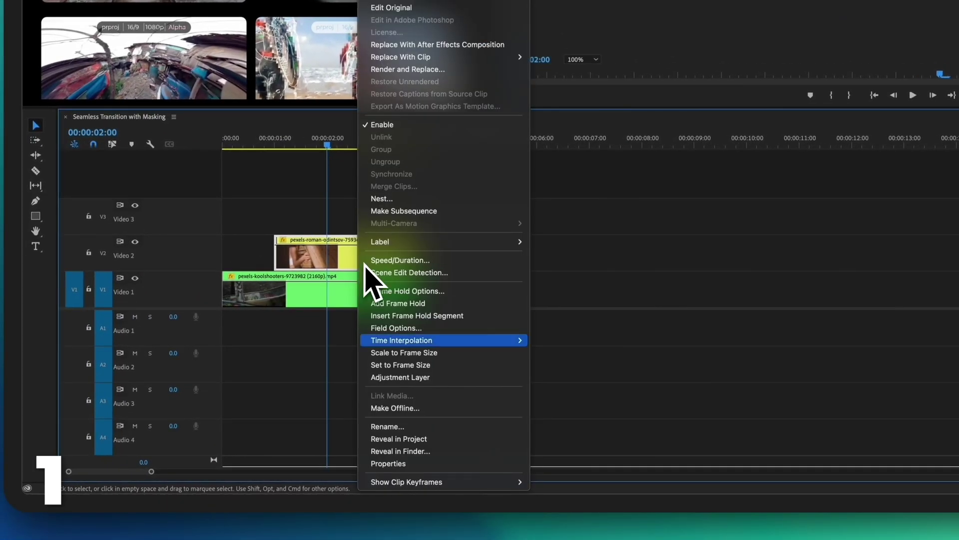
# Step: Show the Time Remapping speed keyframe lines on both the V2 and V1 clips
pyautogui.moveTo(531, 482)
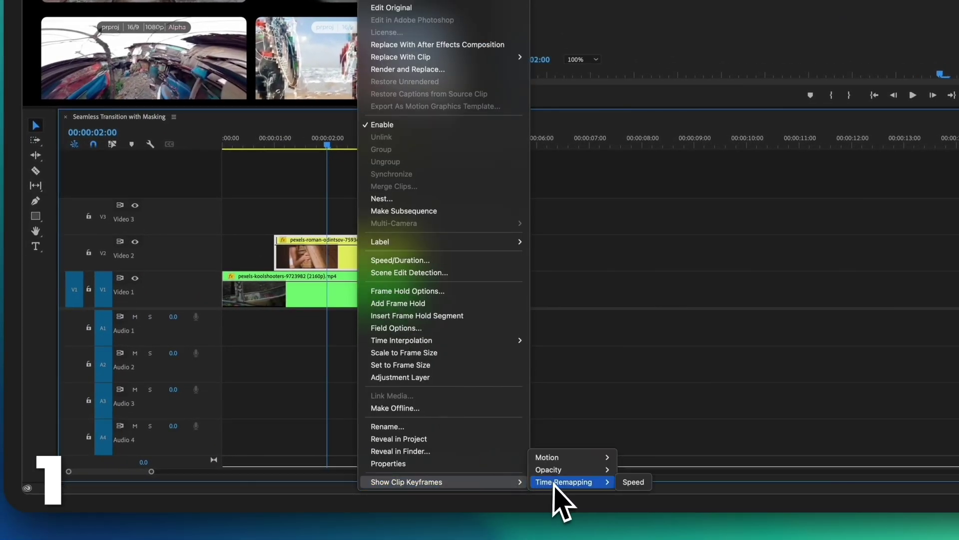
pyautogui.click(633, 482)
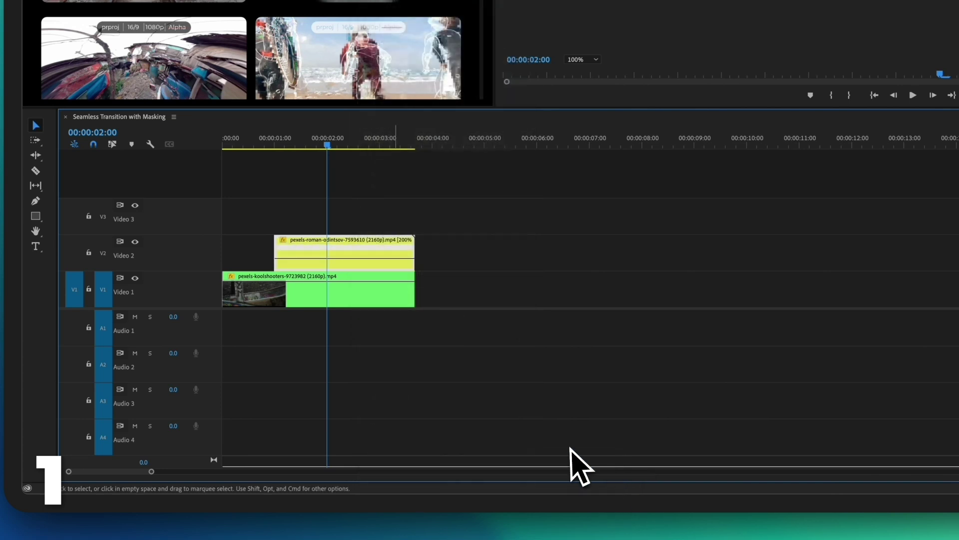
pyautogui.rightClick(375, 303)
pyautogui.moveTo(513, 478)
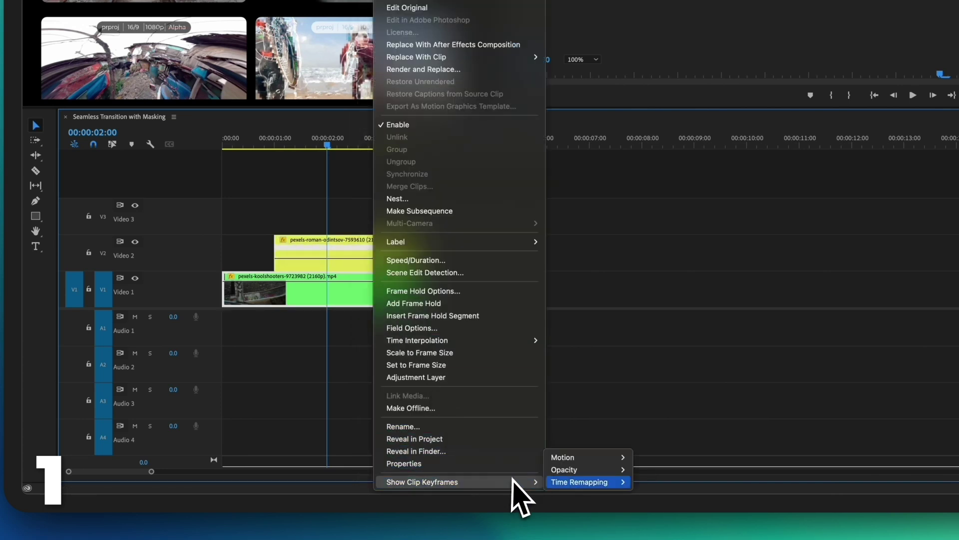
pyautogui.click(641, 483)
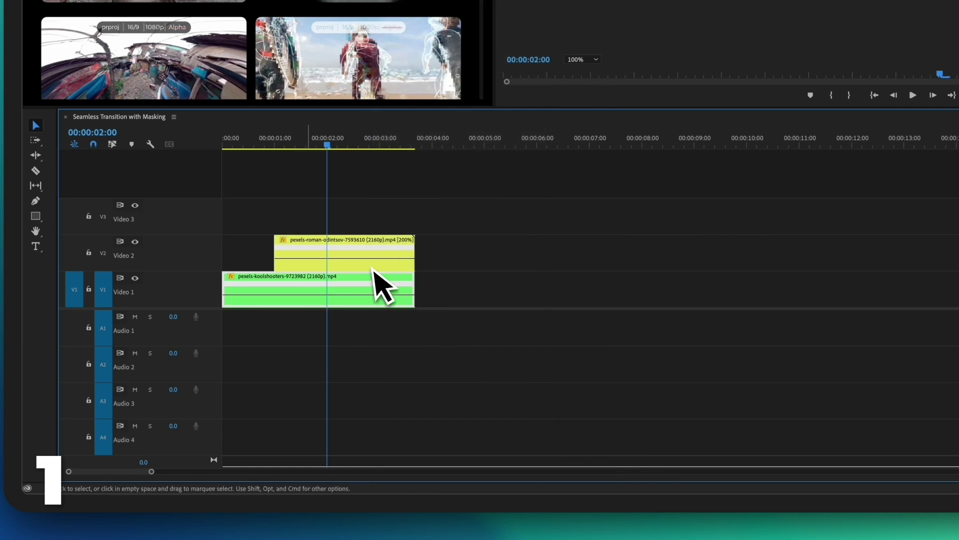
# Step: Add a speed keyframe at 00:00:01:00 and ramp the speed up gradually to 125%
pyautogui.moveTo(291, 145); pyautogui.dragTo(278, 145)
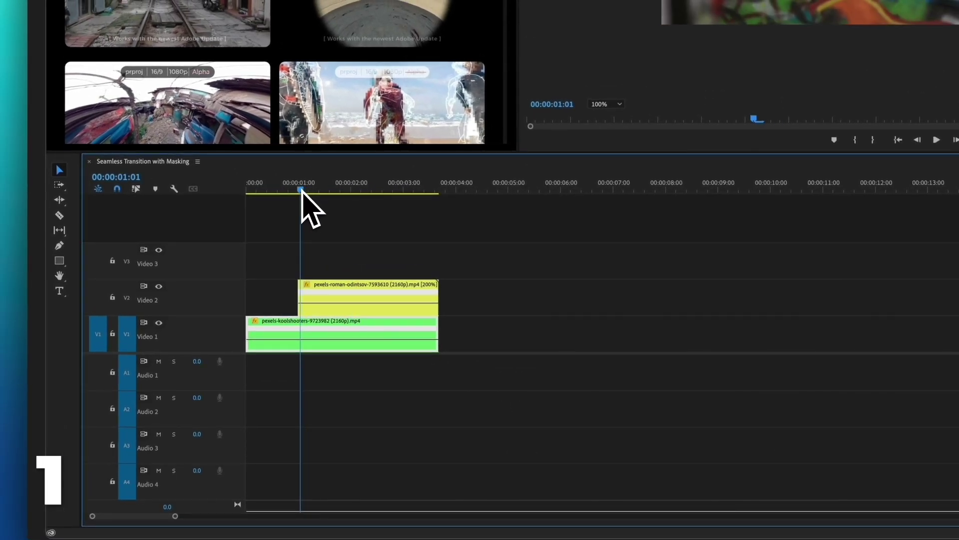
pyautogui.moveTo(301, 190); pyautogui.dragTo(299, 191)
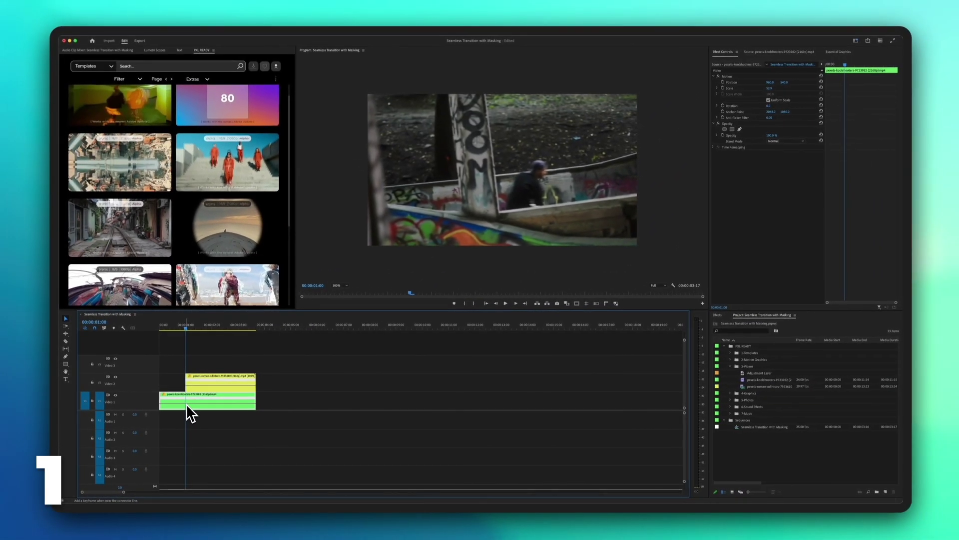
pyautogui.keyDown('super'); pyautogui.click(185, 404); pyautogui.keyUp('super')
pyautogui.moveTo(188, 330); pyautogui.dragTo(223, 328)
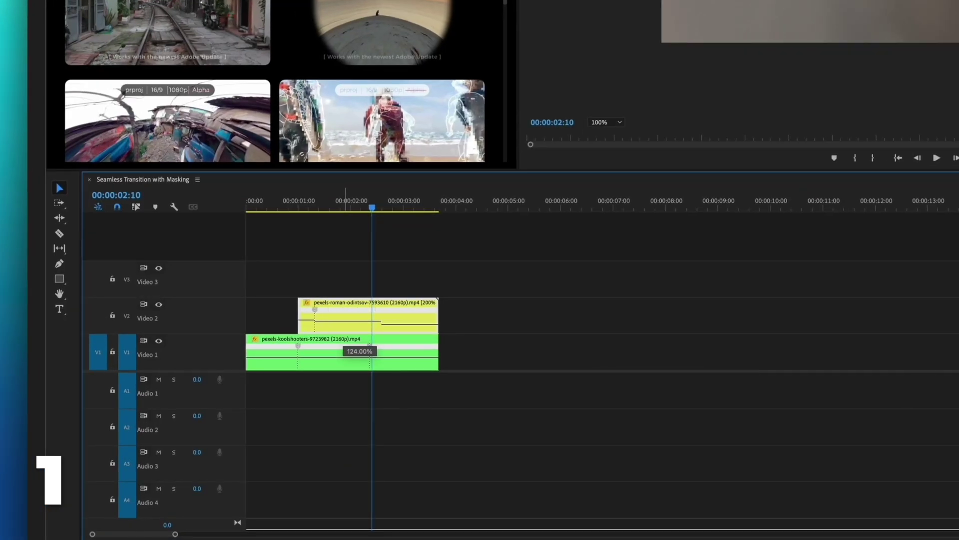
pyautogui.moveTo(360, 357); pyautogui.dragTo(332, 317)
pyautogui.moveTo(299, 358); pyautogui.dragTo(332, 359)
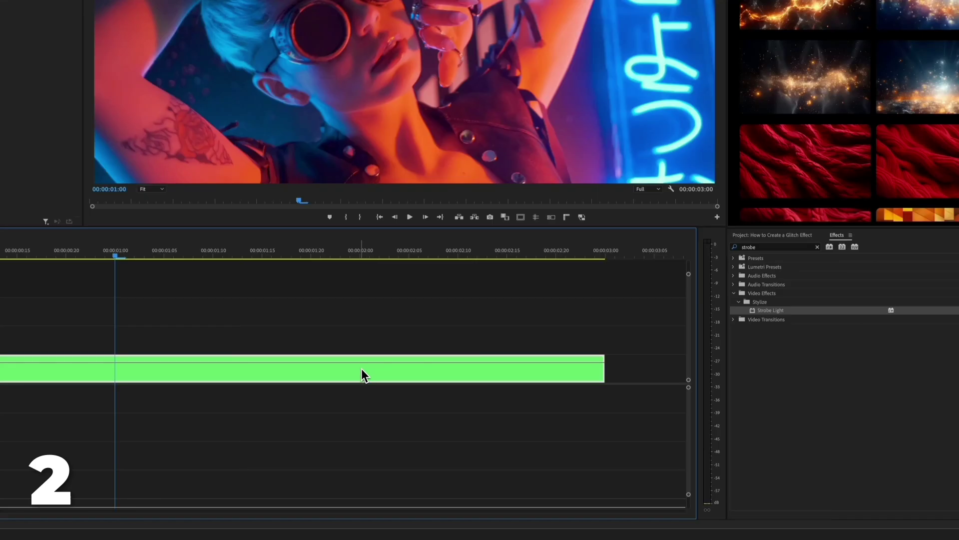
# Step: Duplicate the neon clip onto Video 2 and add Strobe Light with Blend With Original at 25%
pyautogui.moveTo(361, 370); pyautogui.dragTo(393, 345)
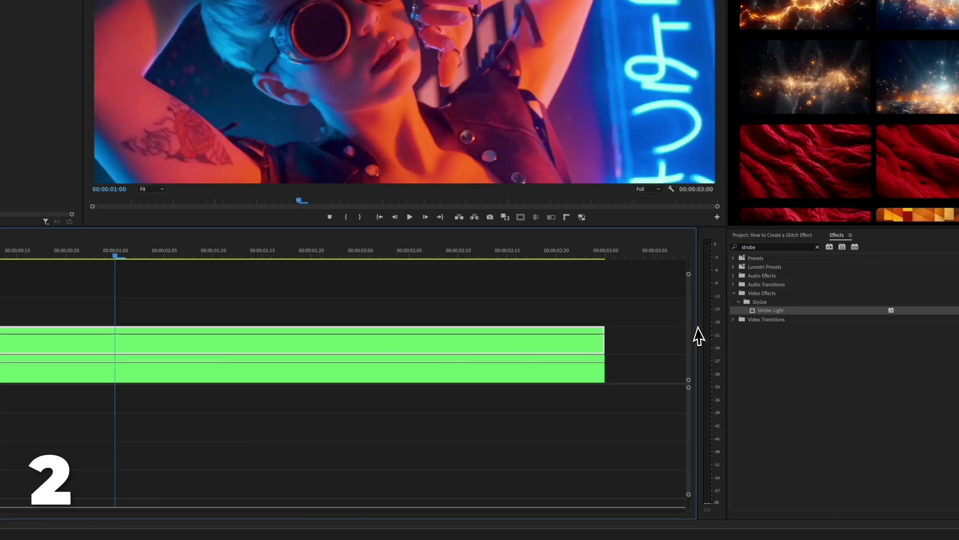
pyautogui.moveTo(767, 312); pyautogui.dragTo(347, 354)
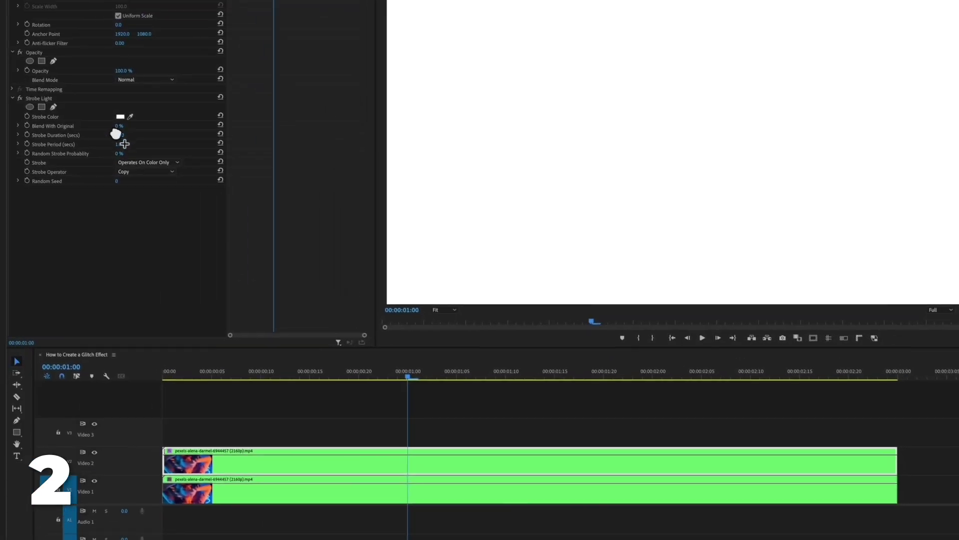
pyautogui.click(134, 129)
pyautogui.write('25')
pyautogui.press('Return')
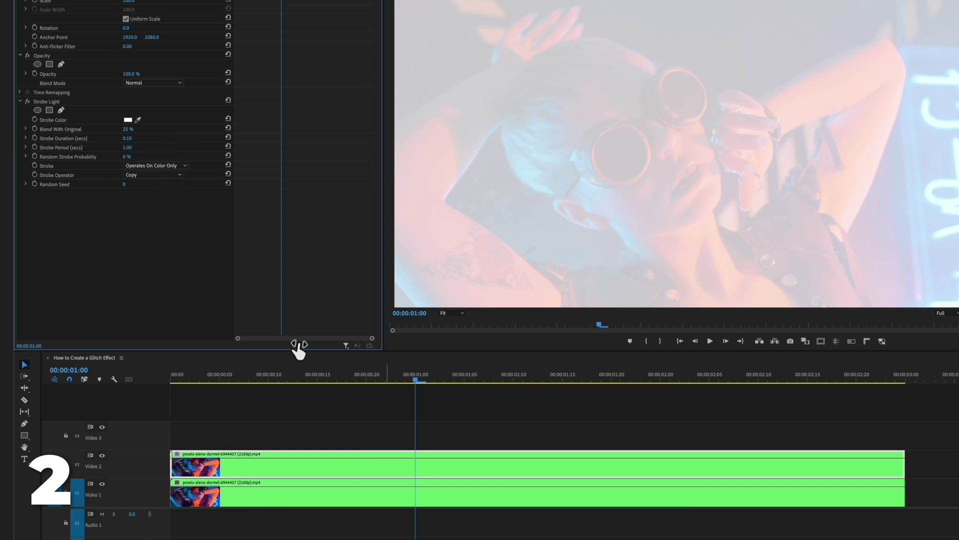
# Step: At 00:00:02:24 set Random Strobe Probability 100, Makes Layer Transparent, and shift the clip later
pyautogui.moveTo(398, 383); pyautogui.dragTo(54, 391)
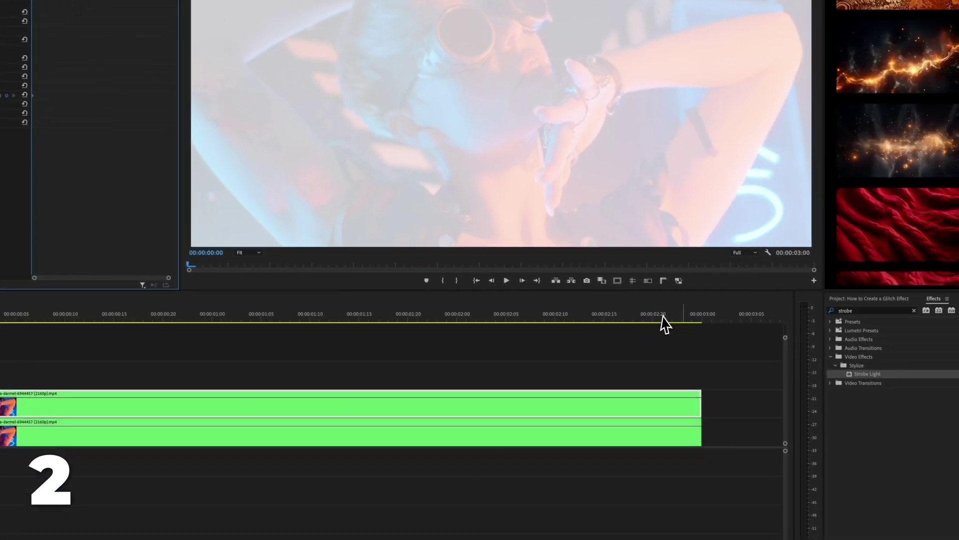
pyautogui.click(906, 380)
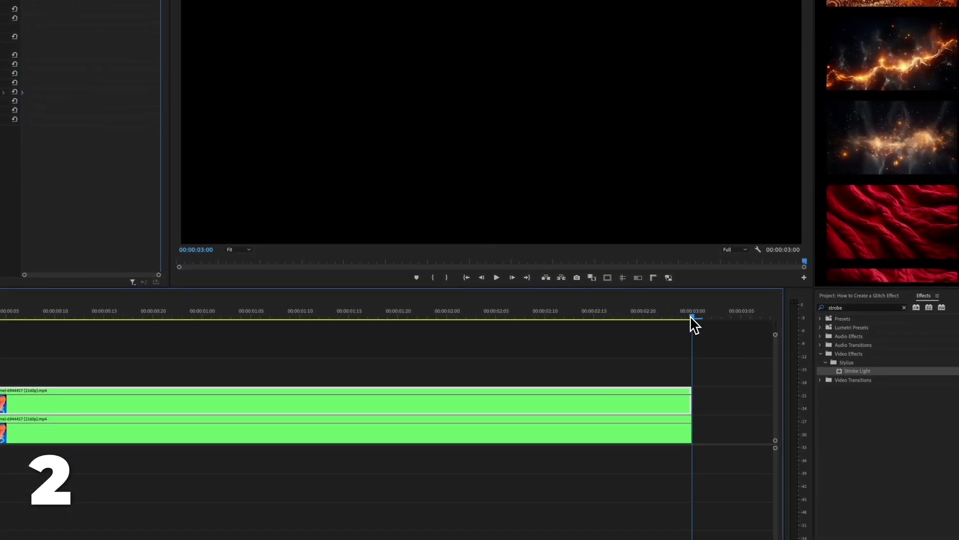
pyautogui.moveTo(691, 316); pyautogui.dragTo(686, 317)
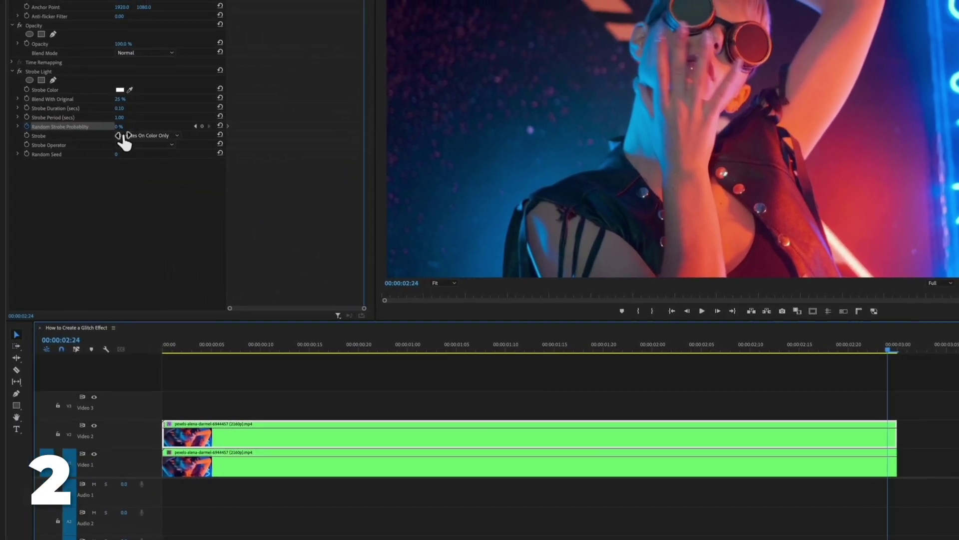
pyautogui.click(131, 128)
pyautogui.write('100')
pyautogui.press('Return')
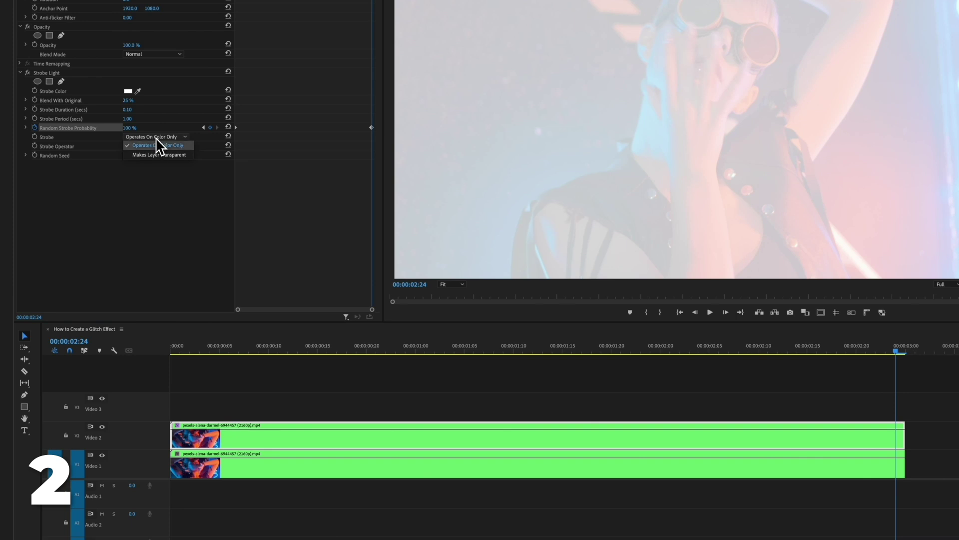
pyautogui.click(157, 155)
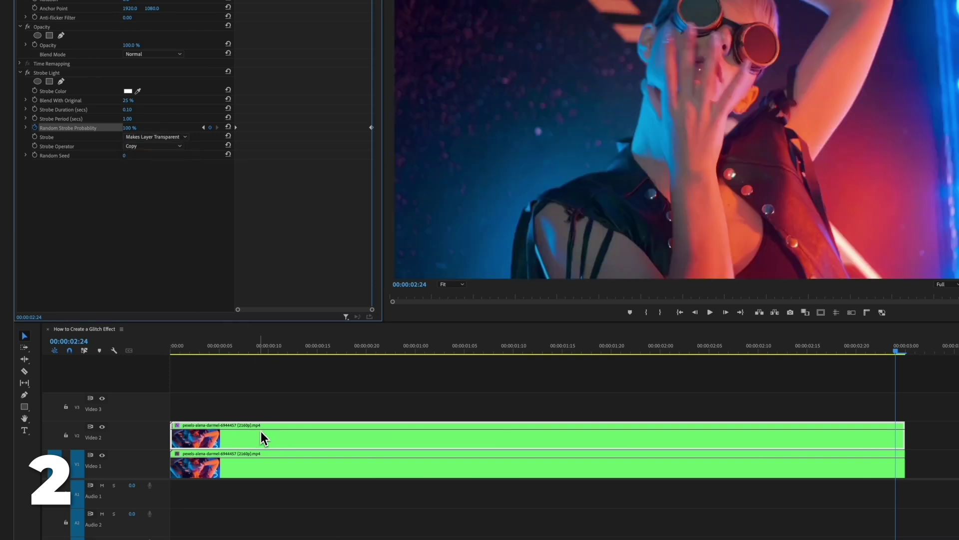
pyautogui.moveTo(261, 432); pyautogui.dragTo(290, 434)
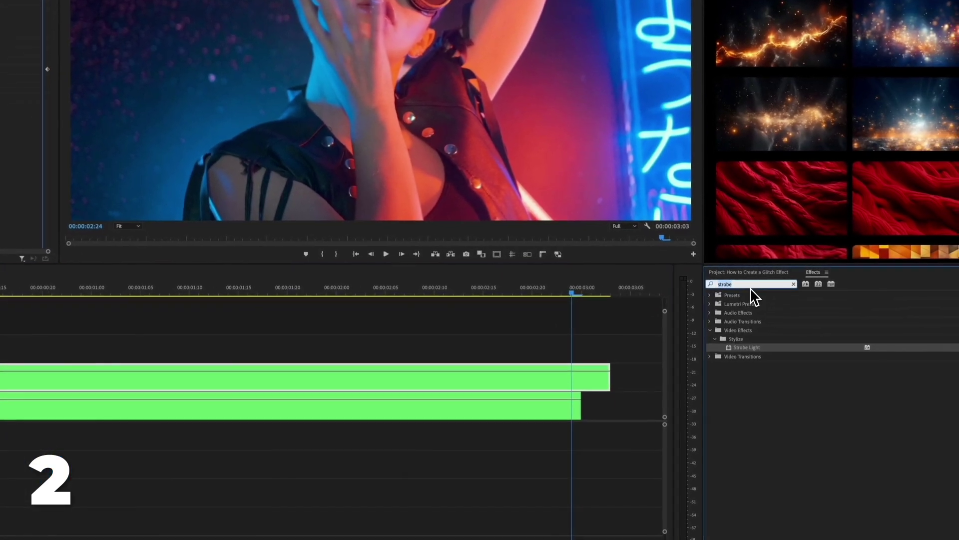
# Step: Apply VR Chromatic Aberrations and Black & White to the top clip, with Black & White first
pyautogui.write('vr chr')
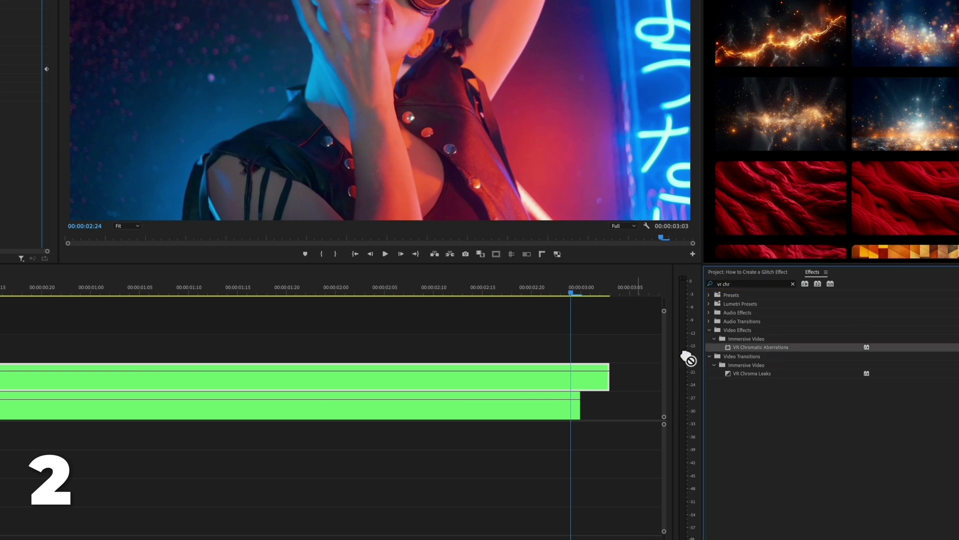
pyautogui.moveTo(688, 358); pyautogui.dragTo(503, 378)
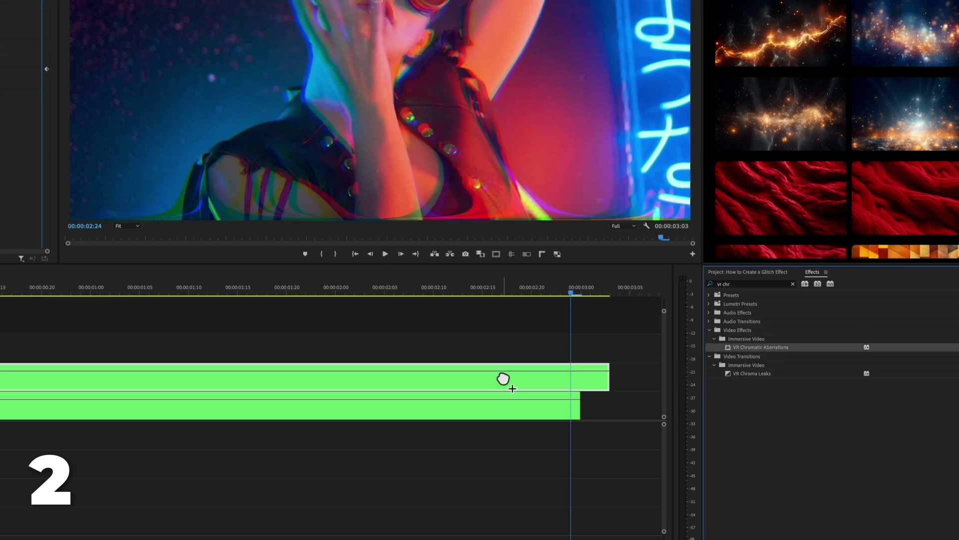
pyautogui.click(771, 284)
pyautogui.write('black &')
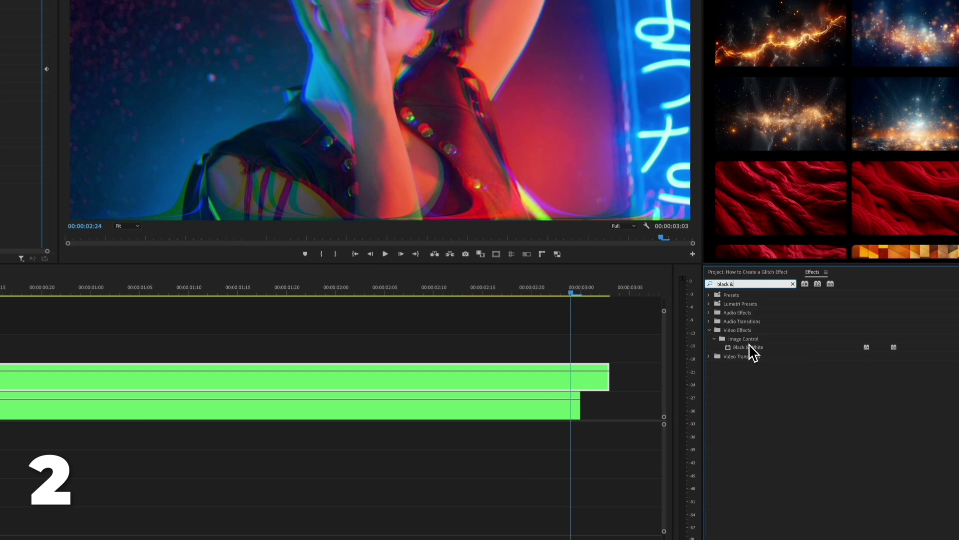
pyautogui.moveTo(637, 352); pyautogui.dragTo(497, 379)
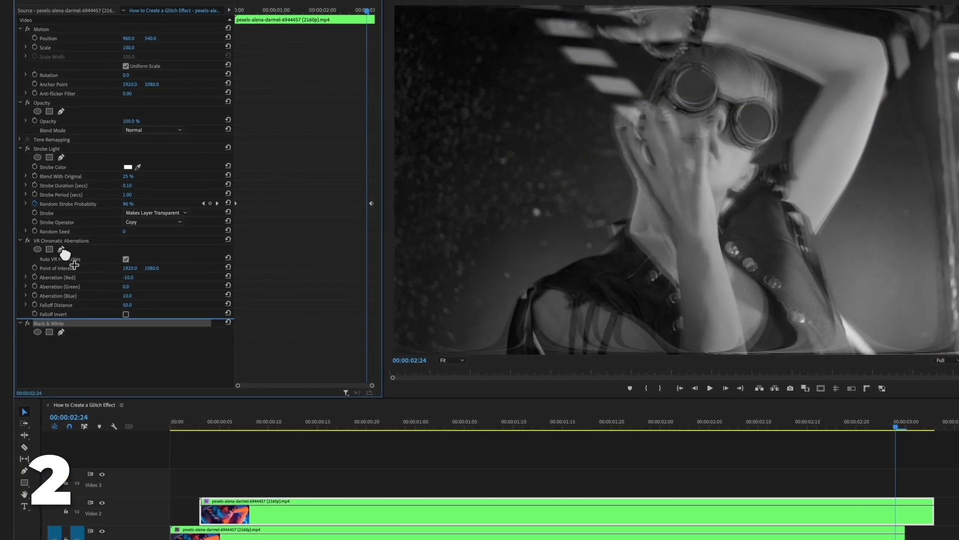
pyautogui.moveTo(69, 242); pyautogui.dragTo(70, 241)
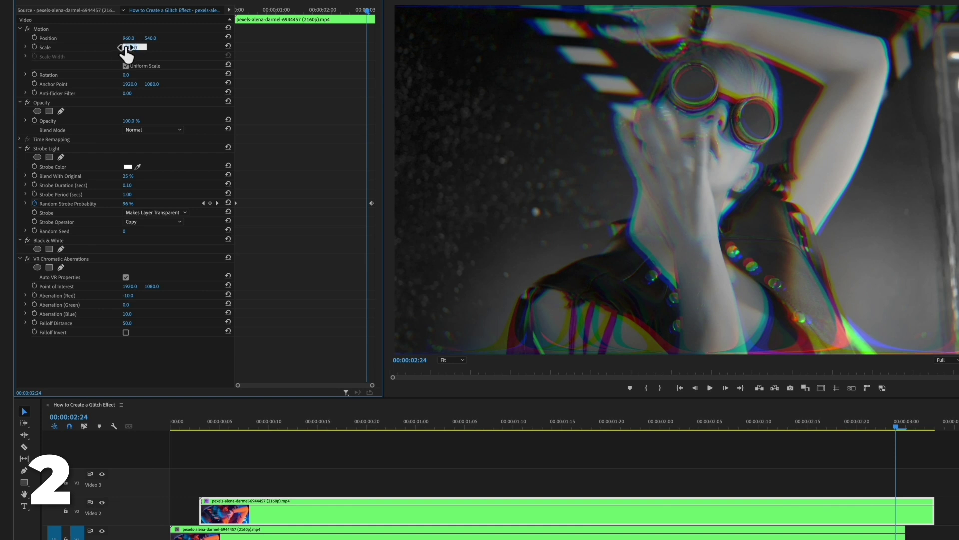
# Step: Set the clip's Scale to 105 and add a Cross Dissolve at its start
pyautogui.press('Return')
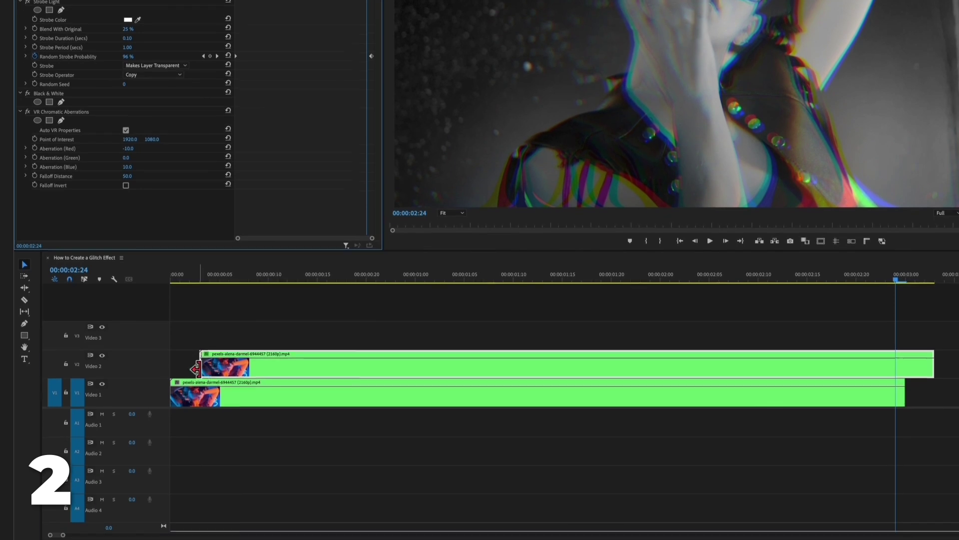
pyautogui.click(200, 512)
pyautogui.press('super+d')
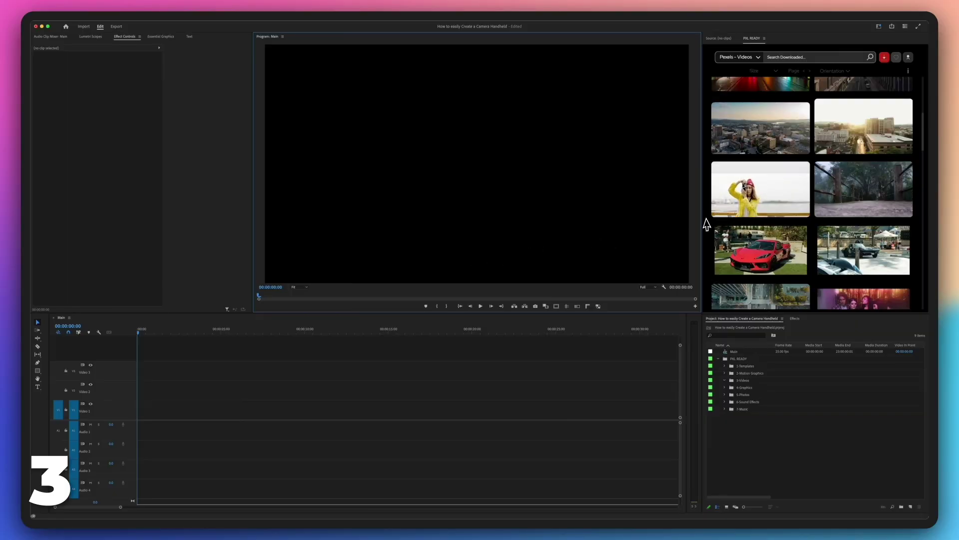
# Step: Download the Pexels photographer clip, place it on V1, and nest it as a sequence named Clip
pyautogui.click(802, 211)
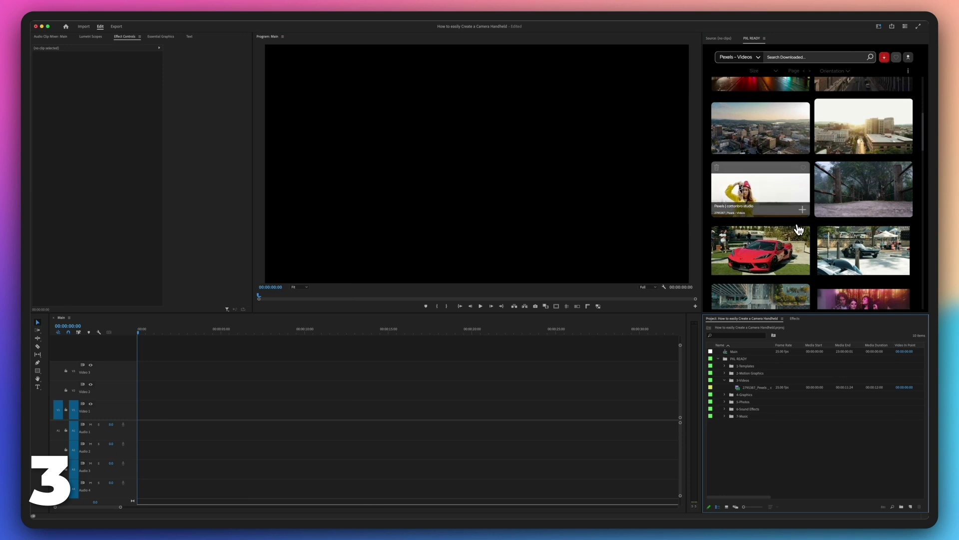
pyautogui.moveTo(742, 391); pyautogui.dragTo(155, 418)
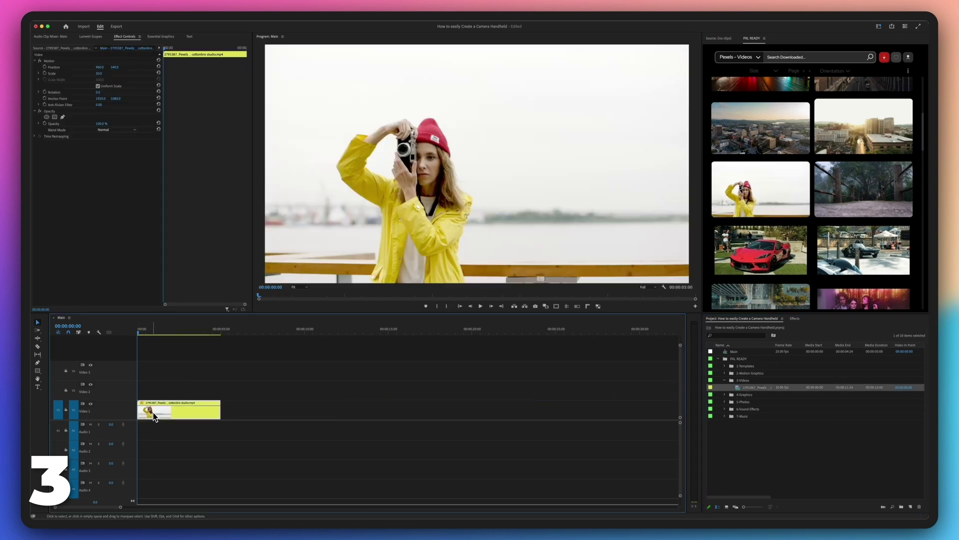
pyautogui.rightClick(152, 416)
pyautogui.click(192, 362)
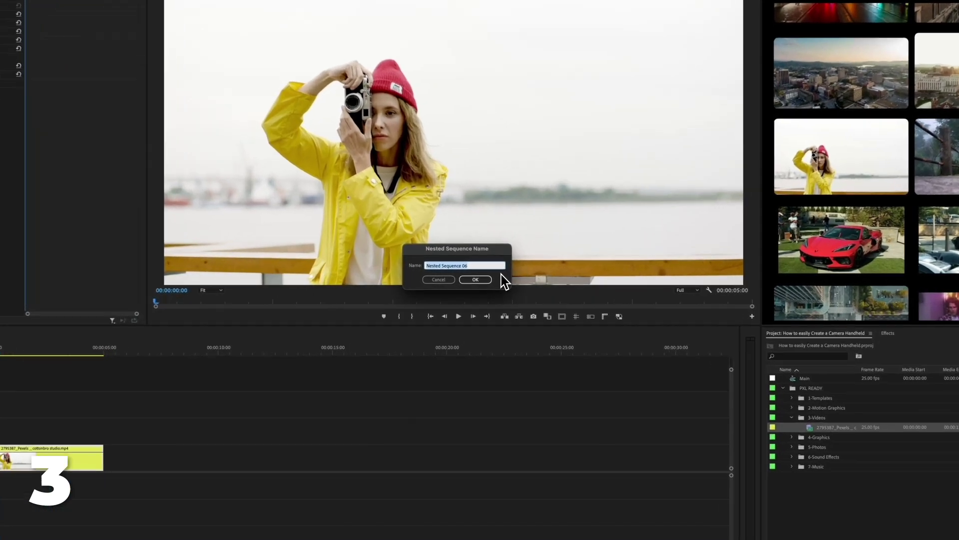
pyautogui.write('Clip')
pyautogui.press('Return')
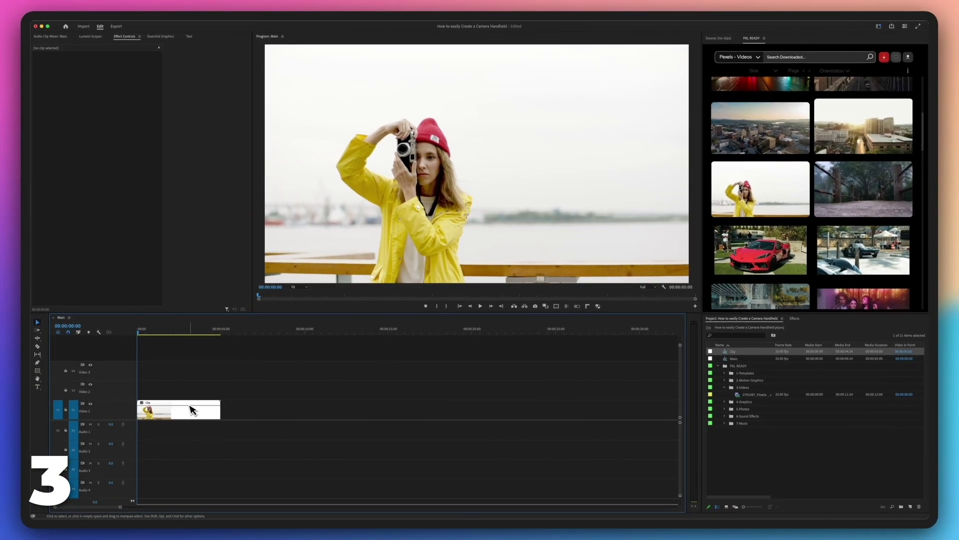
# Step: Apply Warp Stabilizer (Position, Scale, Rotation) to Clip, then open its sequence and download the forest clip
pyautogui.click(193, 411)
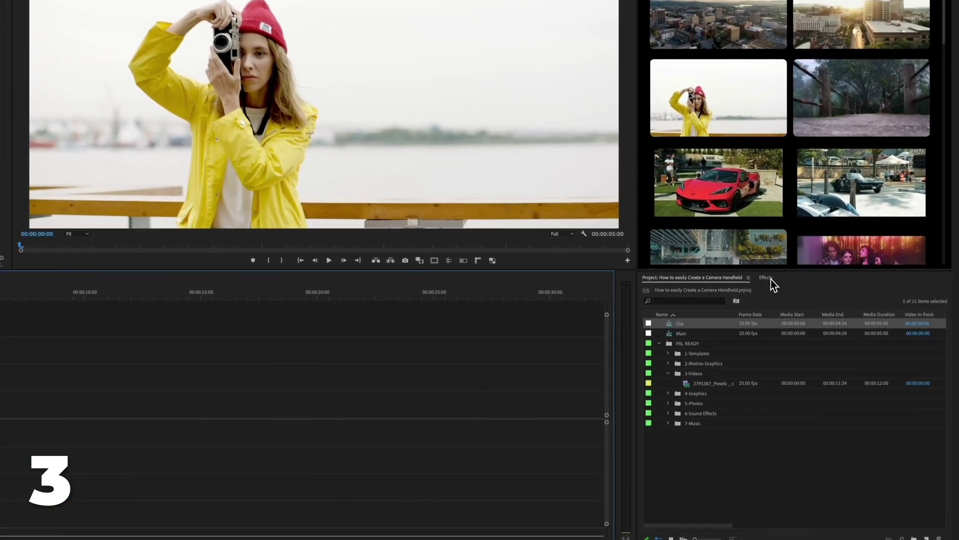
pyautogui.click(773, 287)
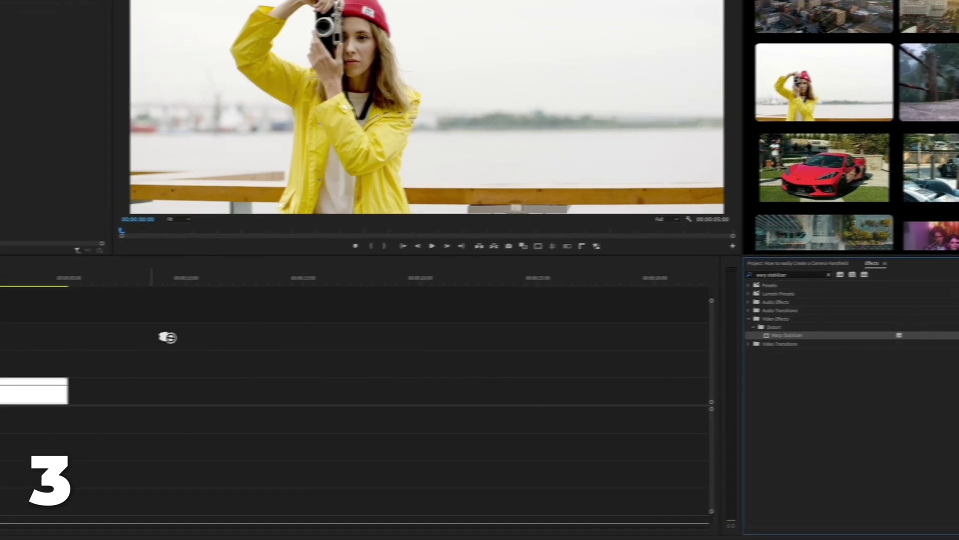
pyautogui.moveTo(167, 337); pyautogui.dragTo(40, 391)
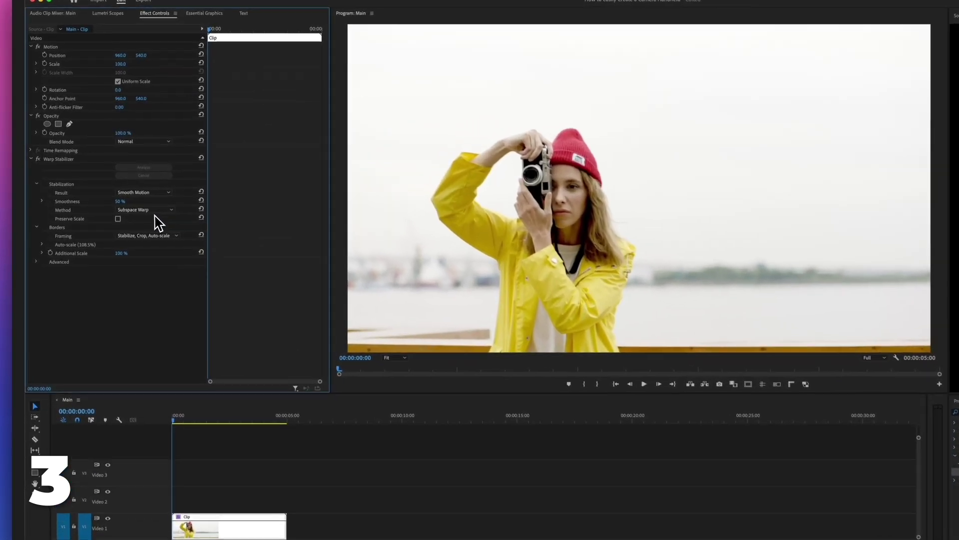
pyautogui.click(120, 179)
pyautogui.click(161, 229)
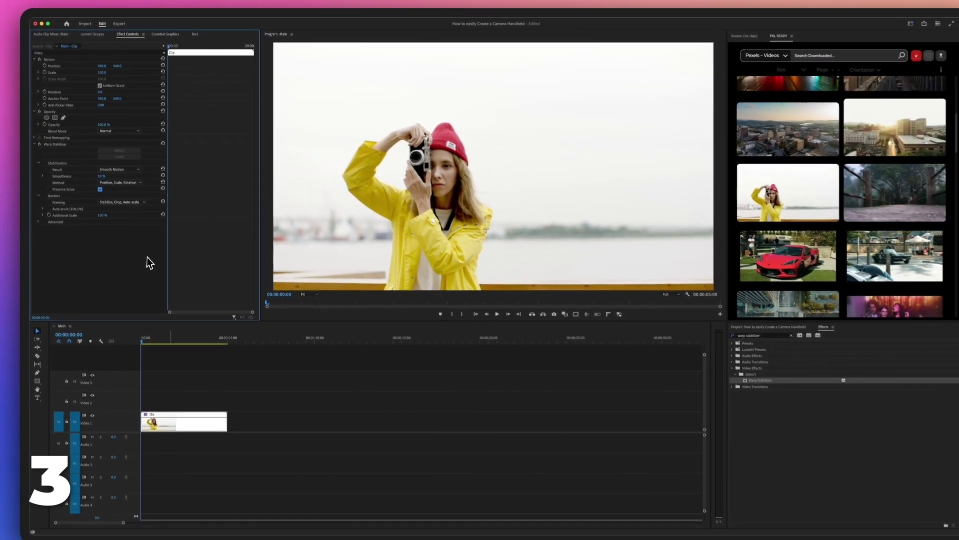
pyautogui.doubleClick(197, 411)
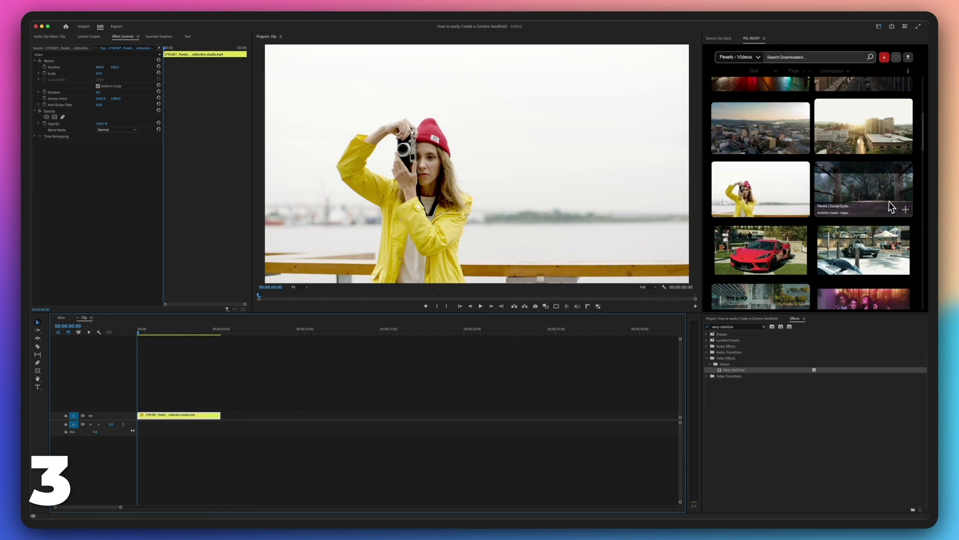
pyautogui.click(906, 211)
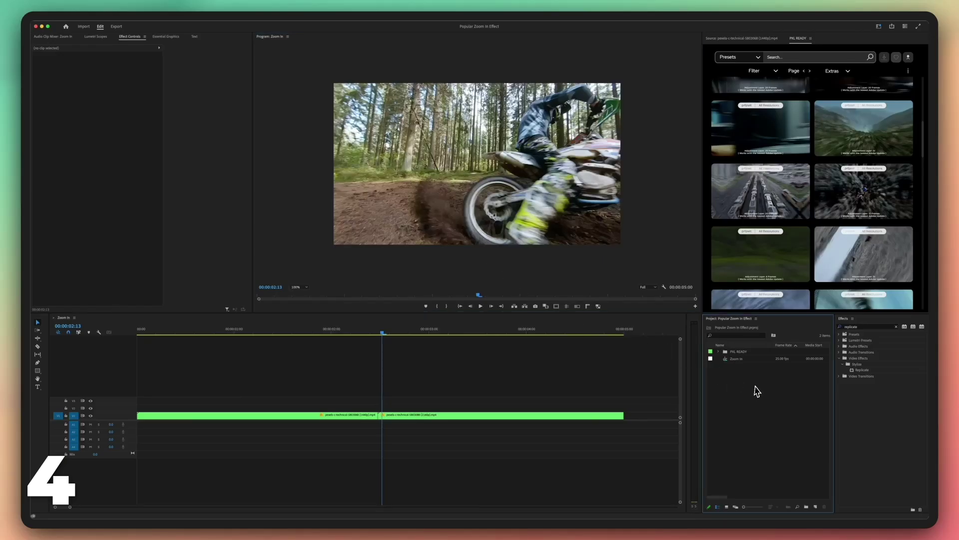
# Step: Place an adjustment layer on V2 over the motorbike cut and apply Replicate to it
pyautogui.moveTo(740, 358); pyautogui.dragTo(376, 410)
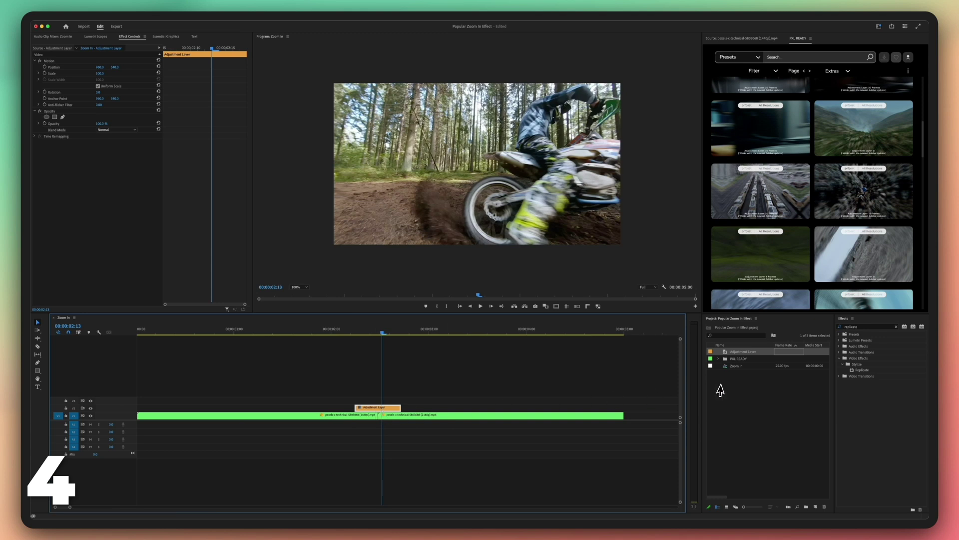
pyautogui.moveTo(860, 371); pyautogui.dragTo(456, 393)
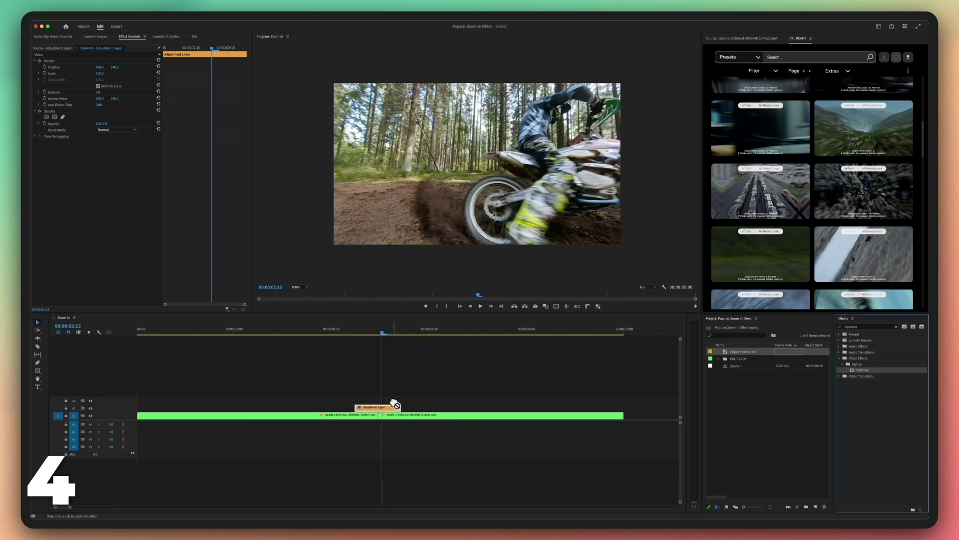
pyautogui.moveTo(395, 403); pyautogui.dragTo(387, 407)
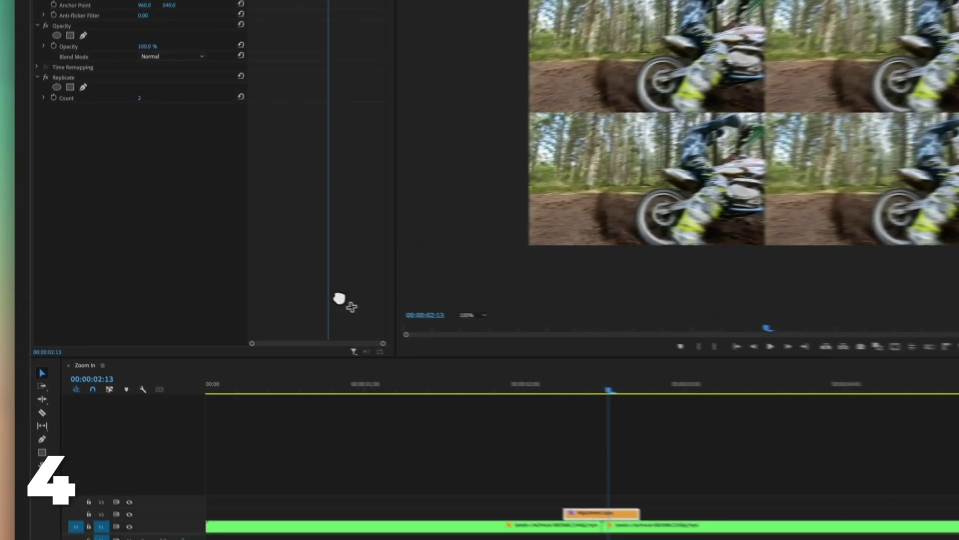
# Step: Set the Replicate Count to 3 for a 3x3 grid
pyautogui.click(98, 154)
pyautogui.write('3')
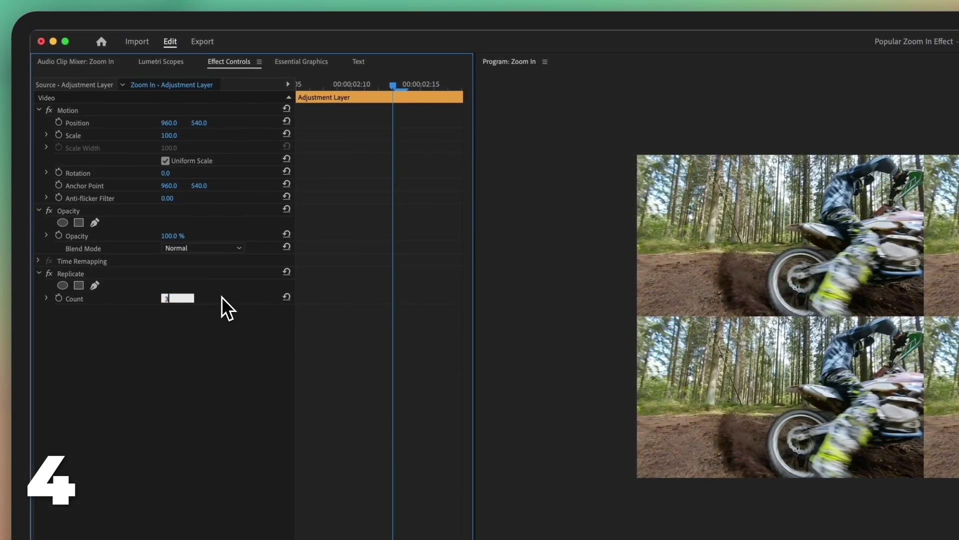
pyautogui.press('Return')
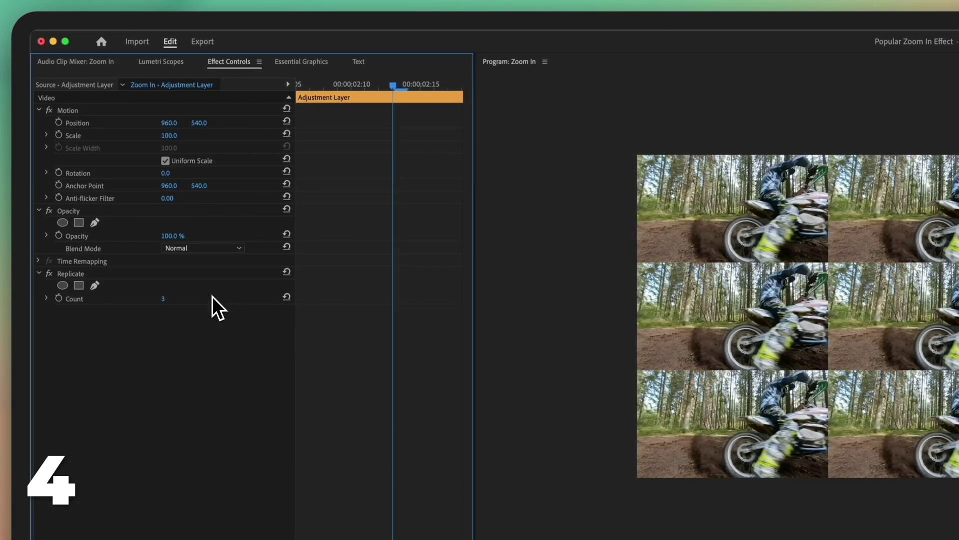
# Step: Draw a closed four-point Replicate mask reaching past the Program monitor frame
pyautogui.click(94, 285)
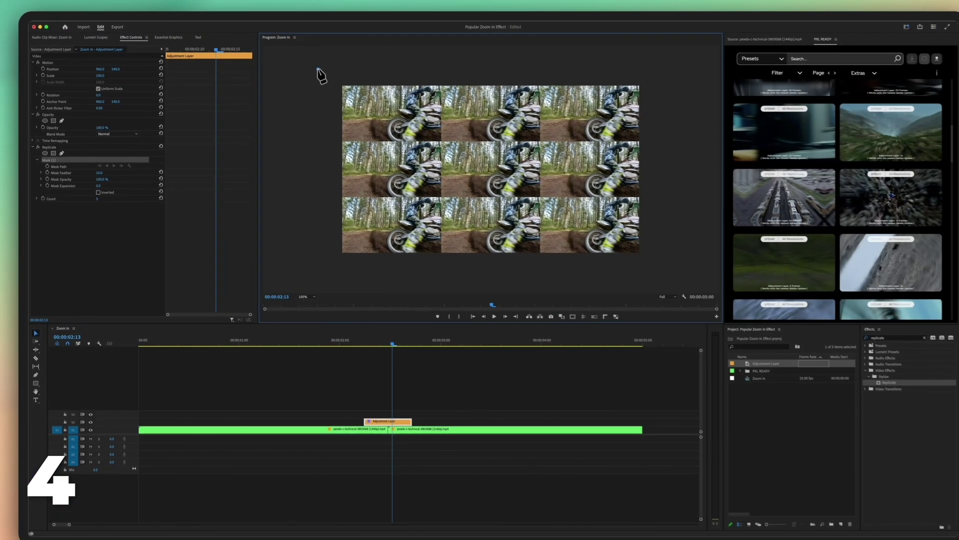
pyautogui.click(318, 69)
pyautogui.click(663, 72)
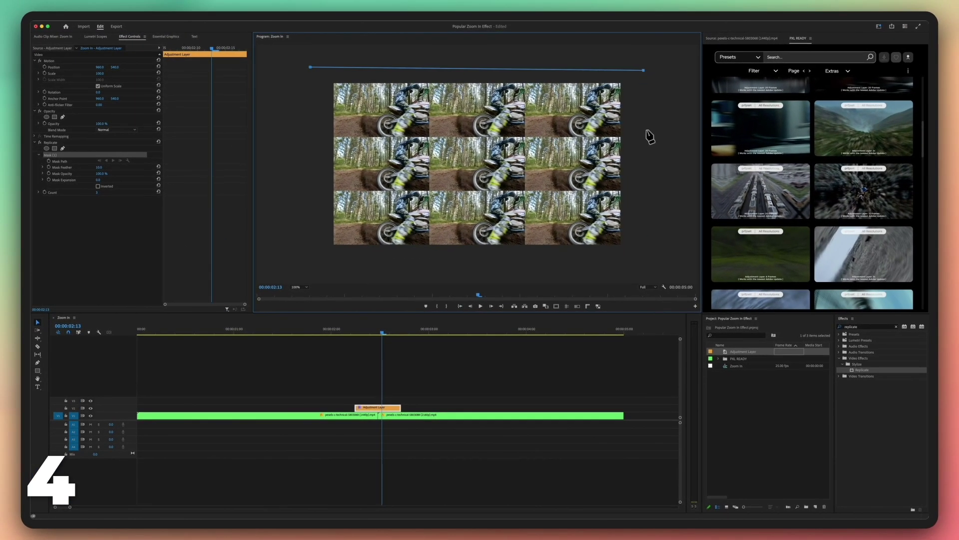
pyautogui.click(636, 261)
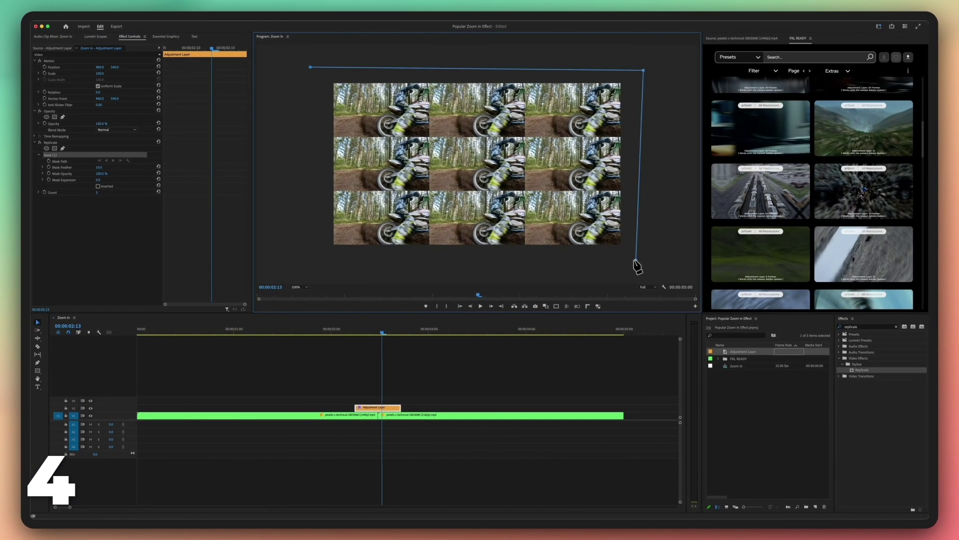
pyautogui.click(312, 256)
pyautogui.click(311, 67)
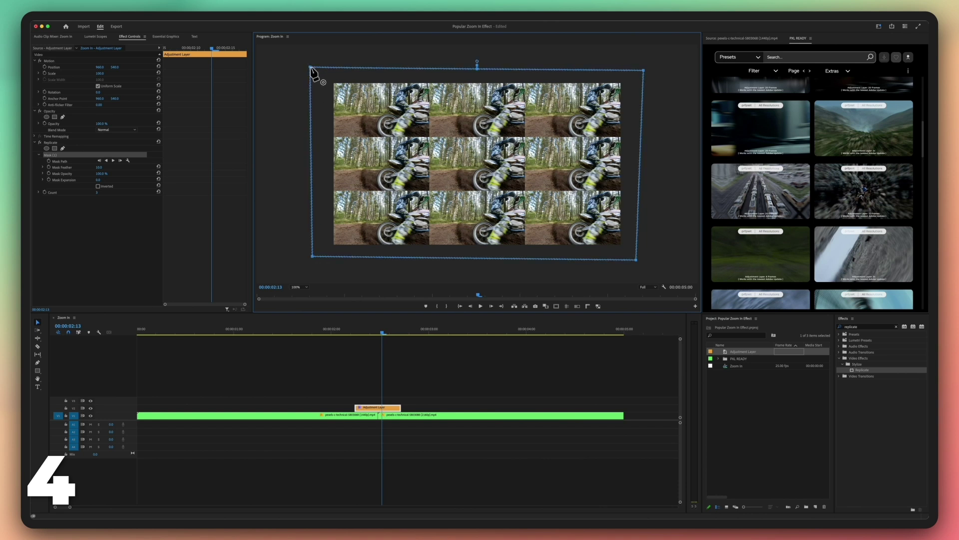
# Step: Keyframe Replicate mask opacity as a Hold key: 0% at 02:06, 100% at 02:12
pyautogui.moveTo(382, 335); pyautogui.dragTo(364, 337)
pyautogui.press('Left')
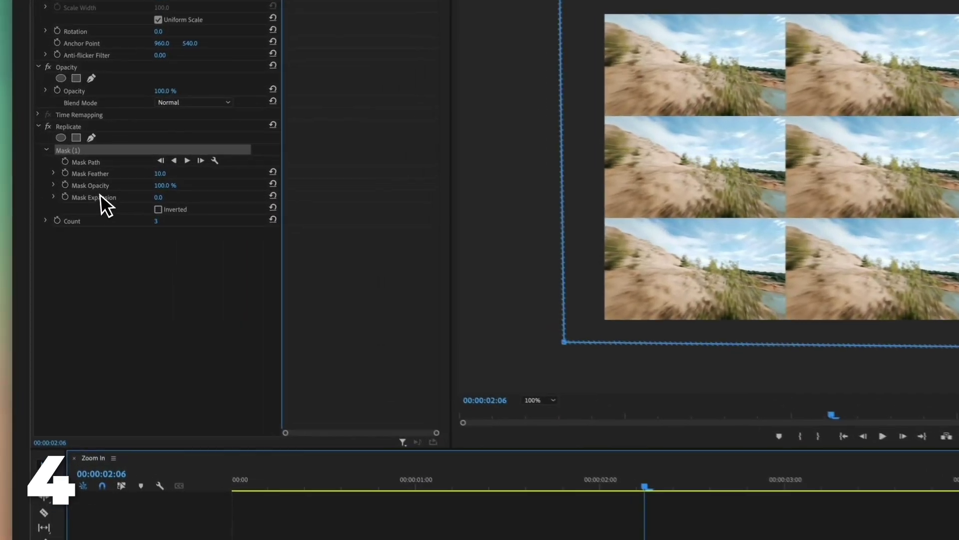
pyautogui.click(70, 190)
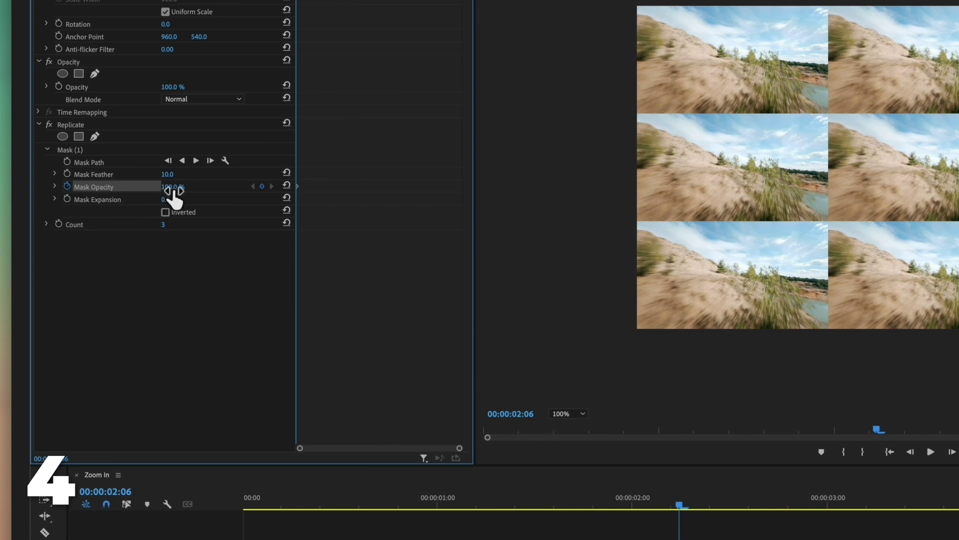
pyautogui.moveTo(171, 188); pyautogui.dragTo(173, 190)
pyautogui.rightClick(299, 190)
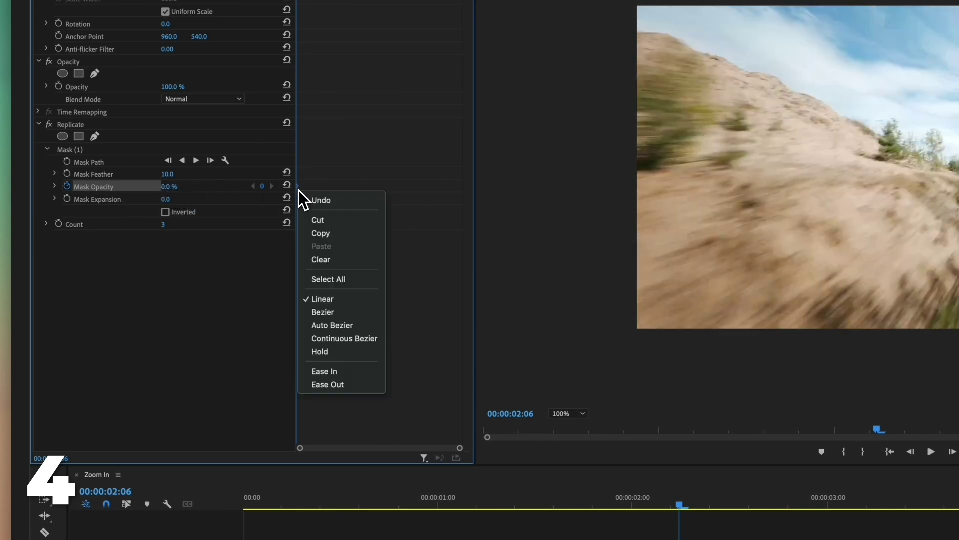
pyautogui.click(341, 351)
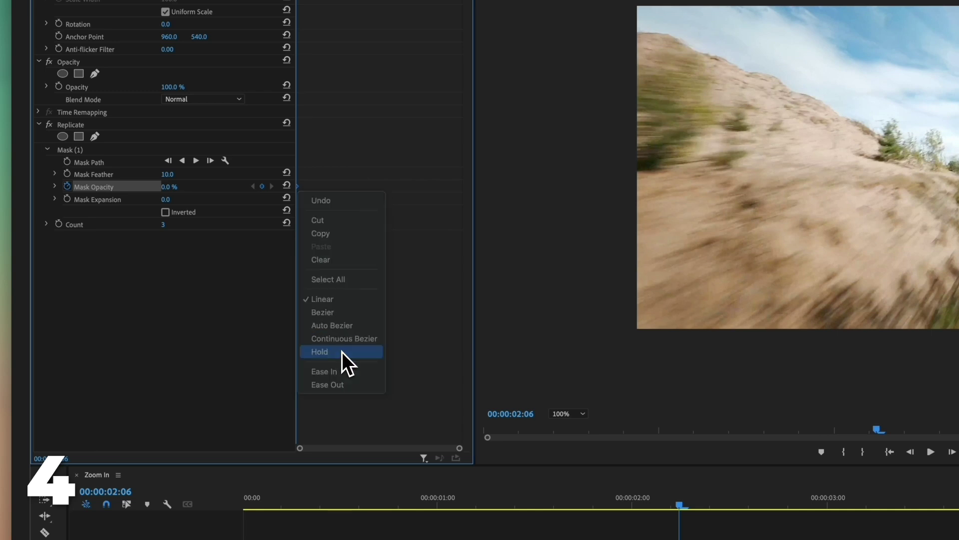
pyautogui.moveTo(652, 390); pyautogui.dragTo(705, 395)
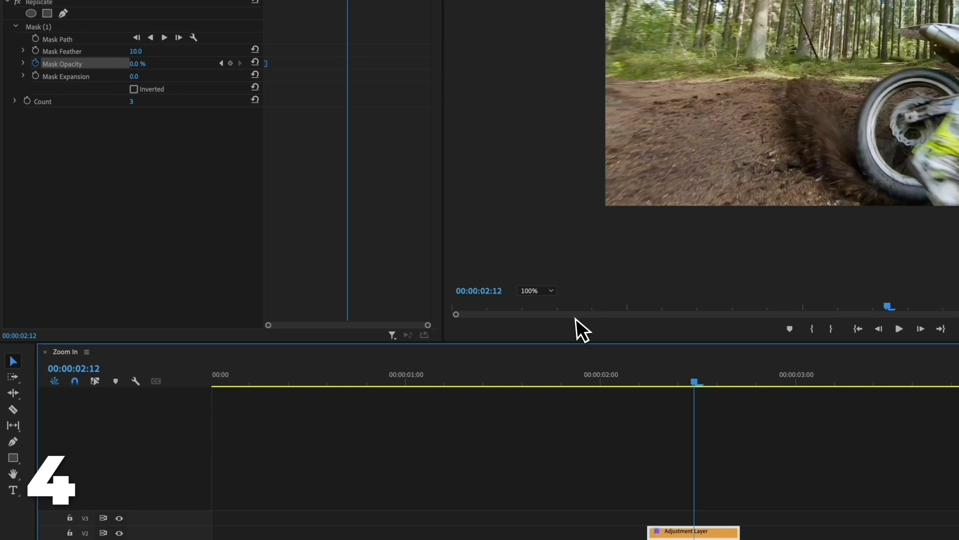
pyautogui.moveTo(134, 68); pyautogui.dragTo(138, 68)
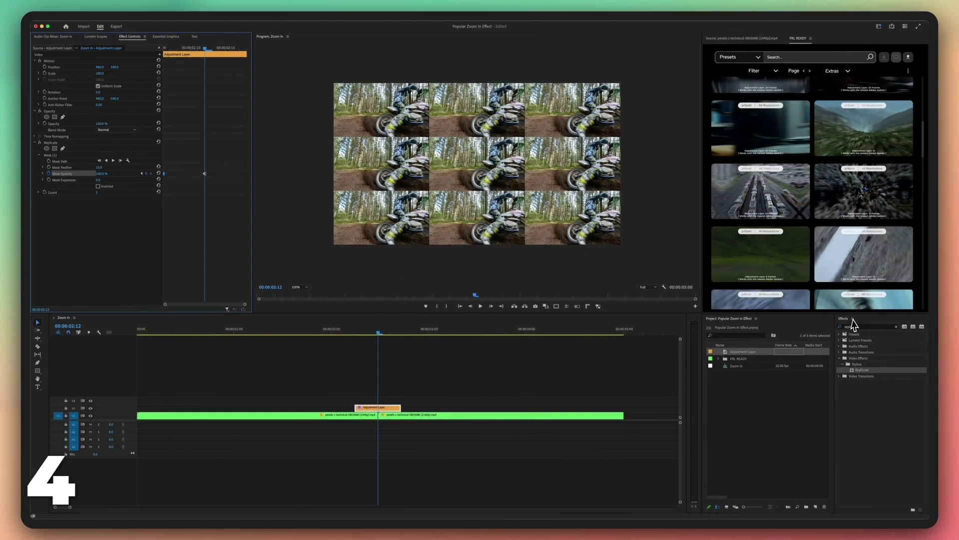
# Step: Apply Mirror to the Adjustment Layer with Reflection Center X set to 1280
pyautogui.click(868, 328)
pyautogui.write('mirror')
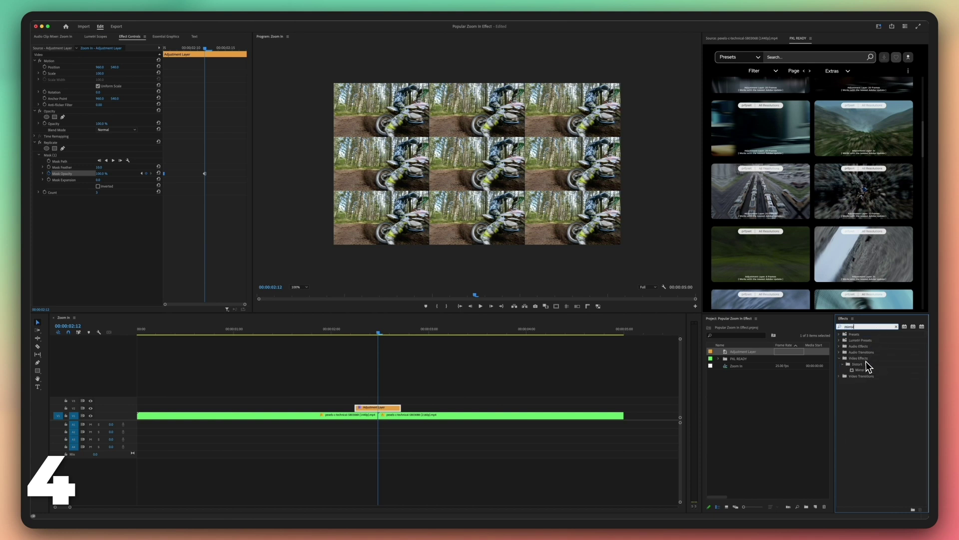
pyautogui.moveTo(861, 369); pyautogui.dragTo(606, 402)
pyautogui.moveTo(409, 423); pyautogui.dragTo(391, 411)
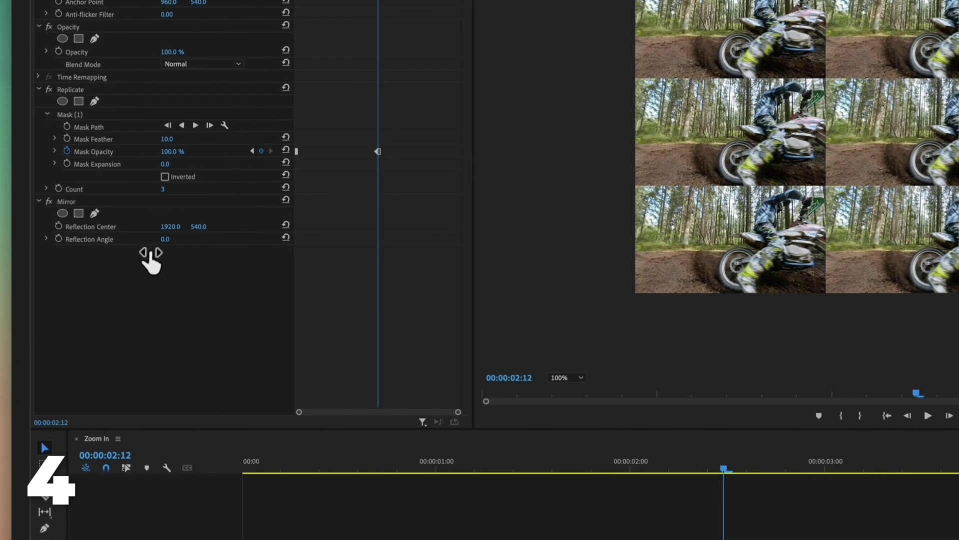
pyautogui.click(170, 227)
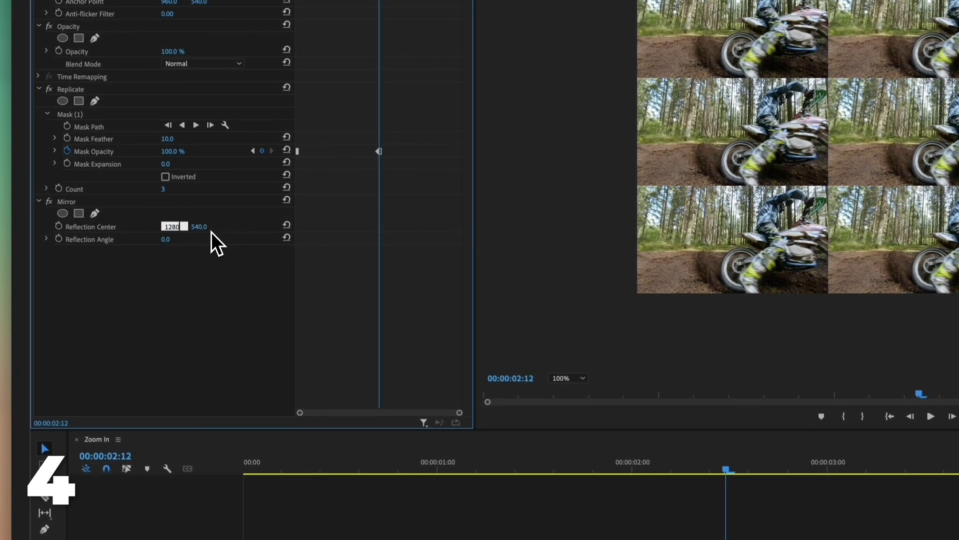
pyautogui.press('Return')
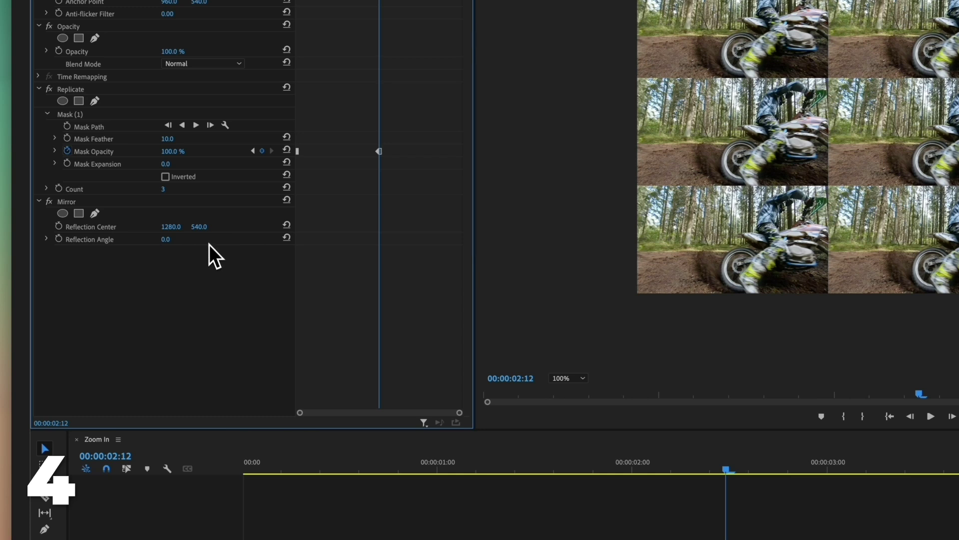
# Step: Copy the Replicate mask onto Mirror, then duplicate the Mirror effect
pyautogui.click(86, 117)
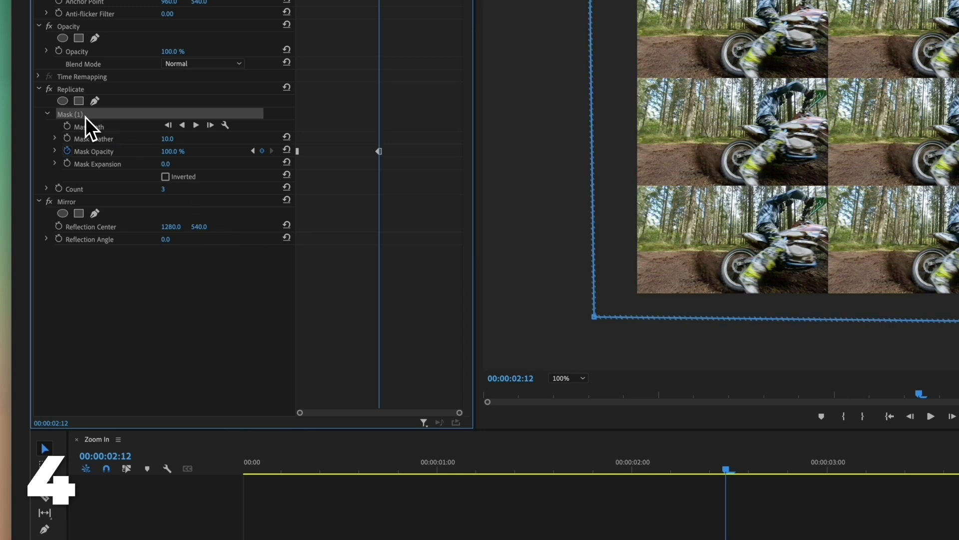
pyautogui.click(68, 211)
pyautogui.click(71, 203)
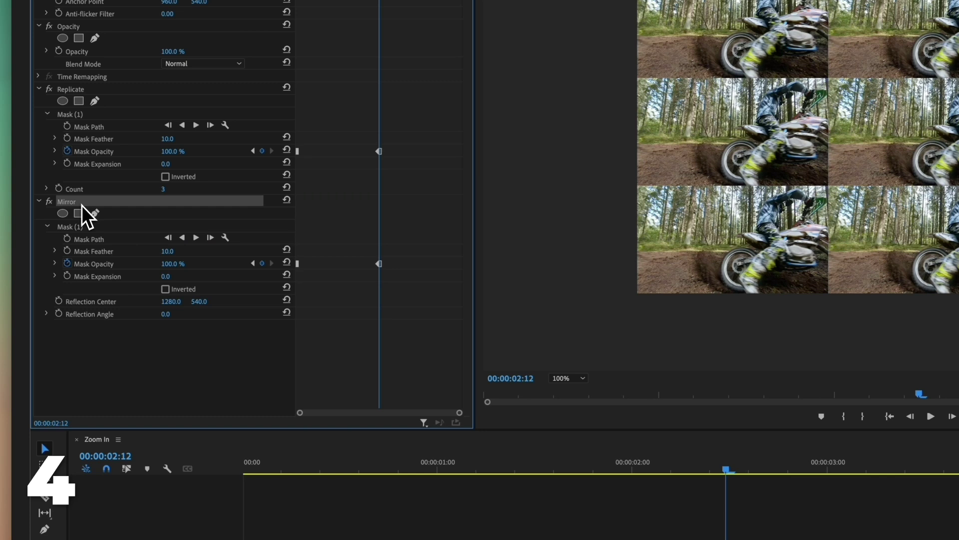
pyautogui.hotkey('ctrl', 'v')
# Step: Set the second Mirror's Reflection Center to 1920, 720 and its angle to 90°
pyautogui.scroll(-2, 150, 322)
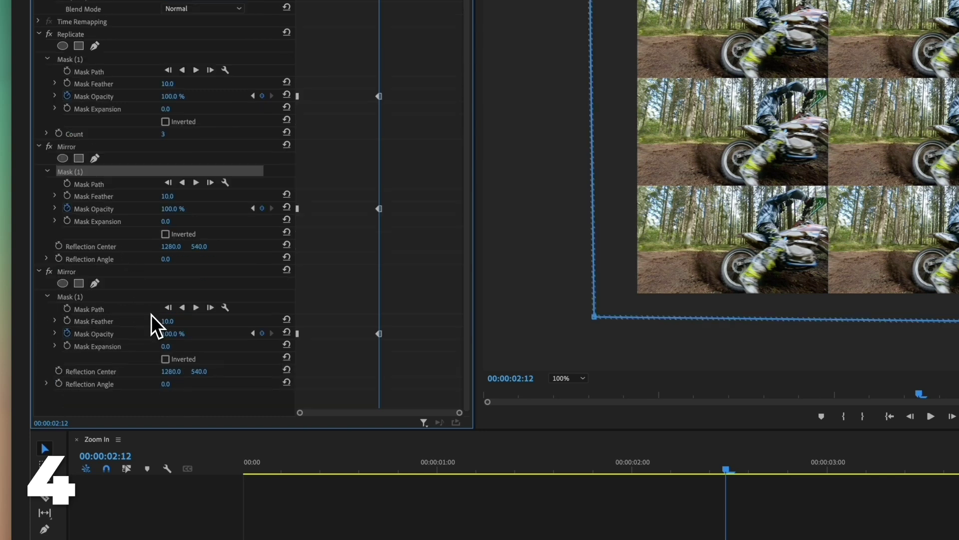
pyautogui.click(174, 372)
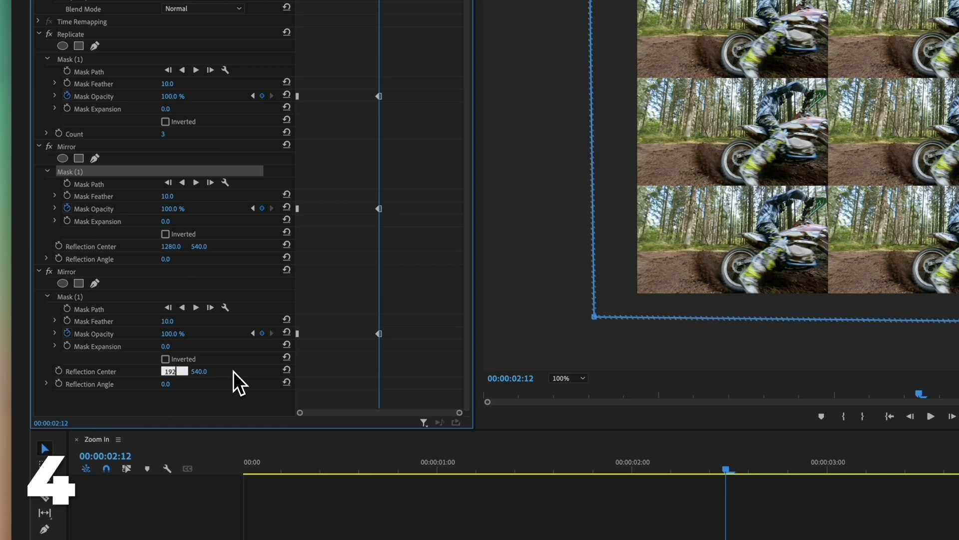
pyautogui.click(202, 372)
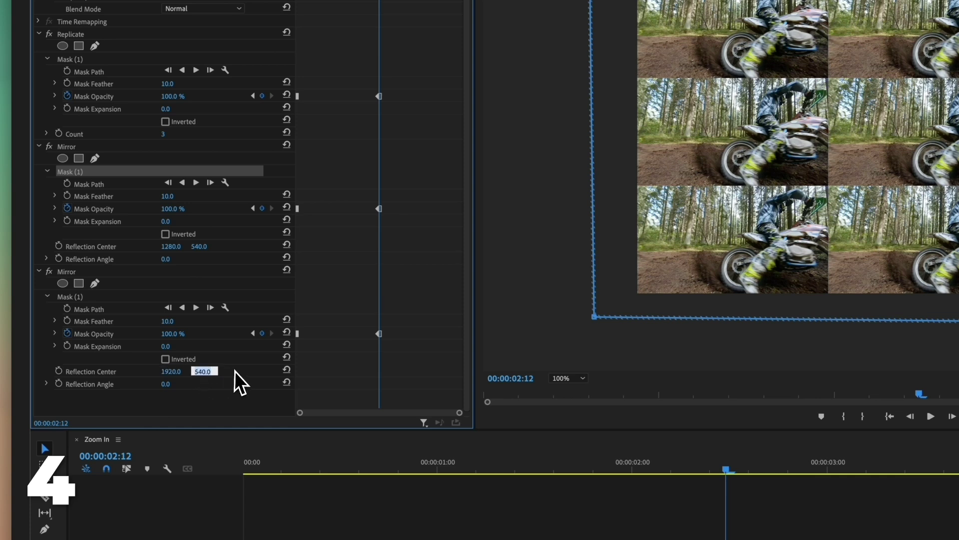
pyautogui.write('7')
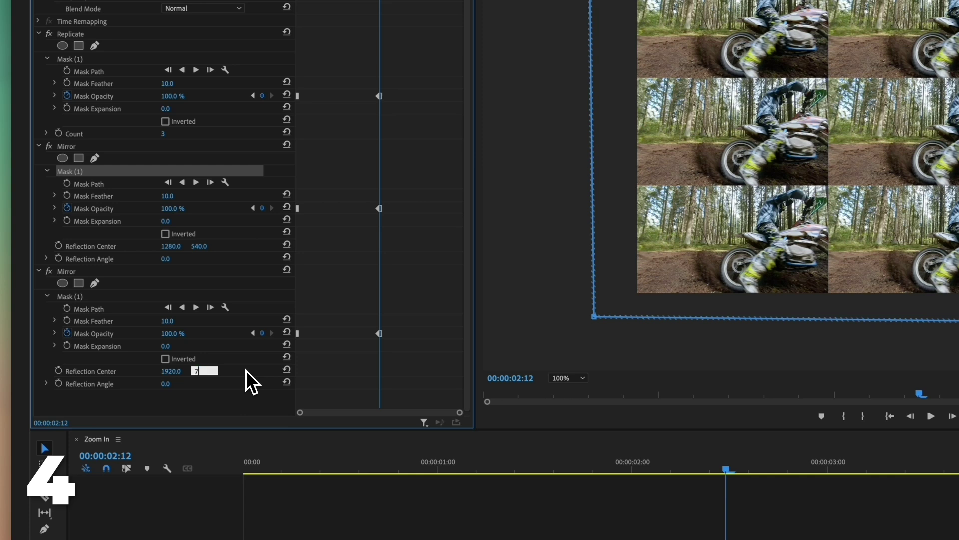
pyautogui.write('20')
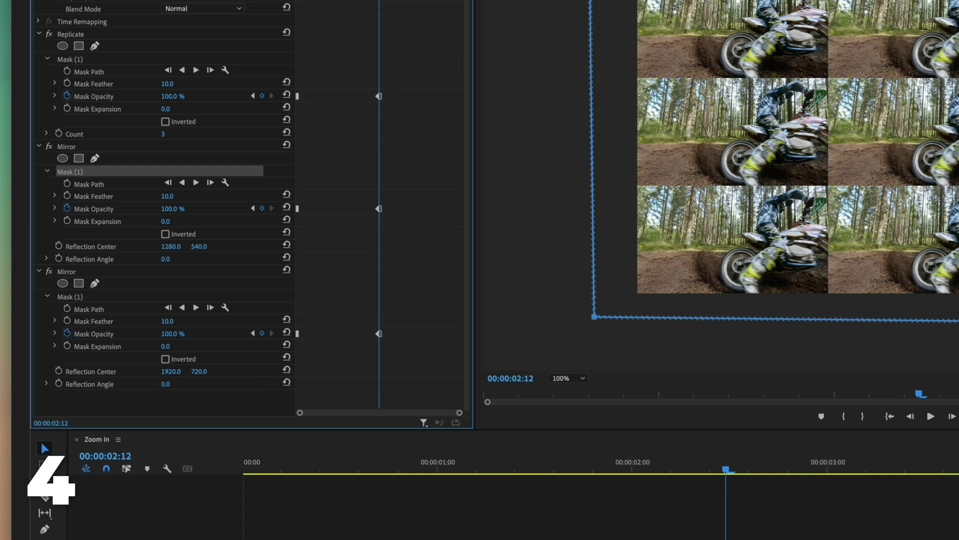
pyautogui.click(168, 384)
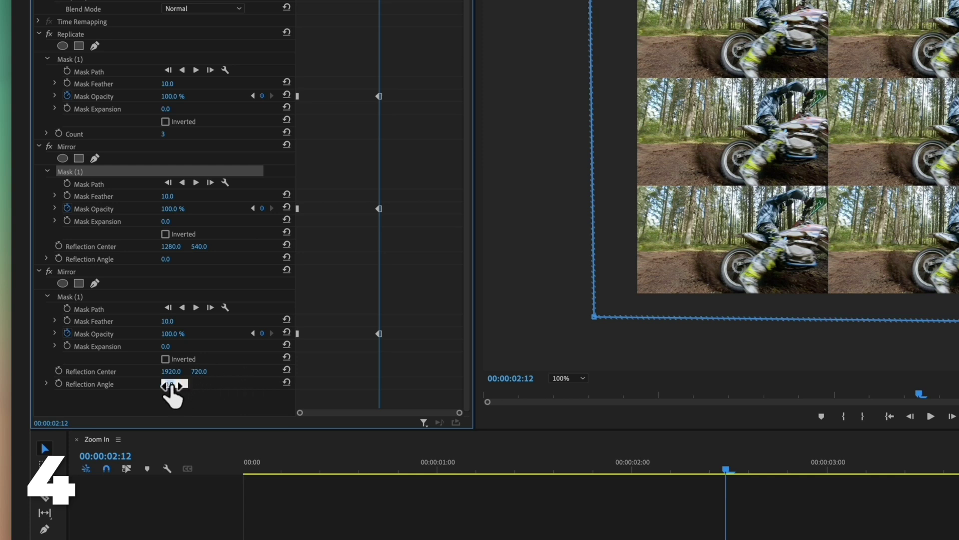
pyautogui.write('90')
pyautogui.press('Return')
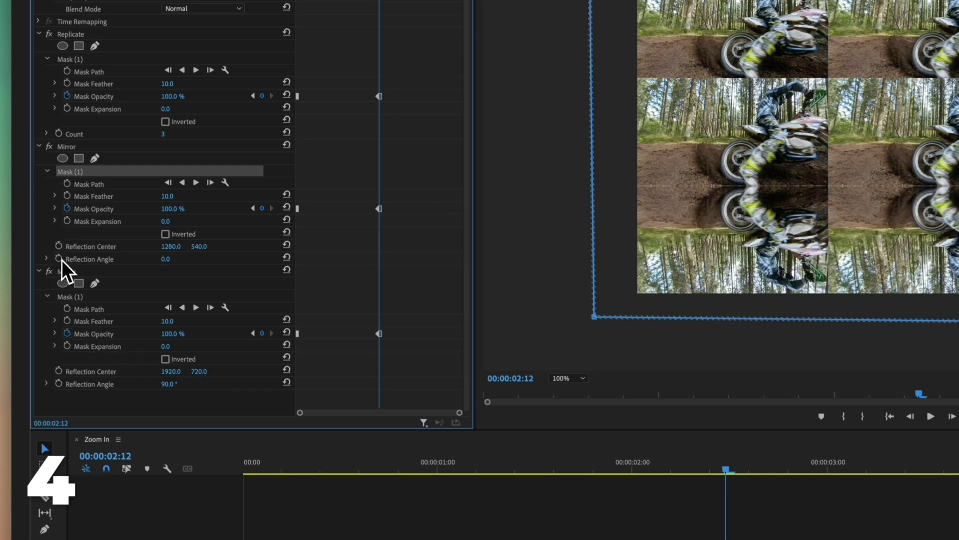
# Step: Duplicate it as a third Mirror centred at 640, 540 with a 180° angle
pyautogui.click(64, 273)
pyautogui.hotkey('ctrl', 'c')
pyautogui.hotkey('ctrl', 'v')
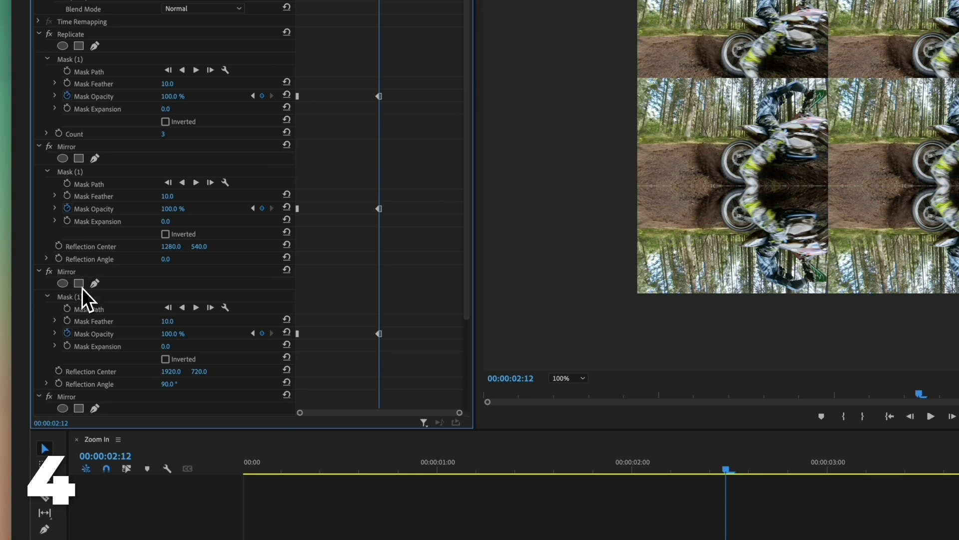
pyautogui.scroll(-3, 86, 300)
pyautogui.click(171, 370)
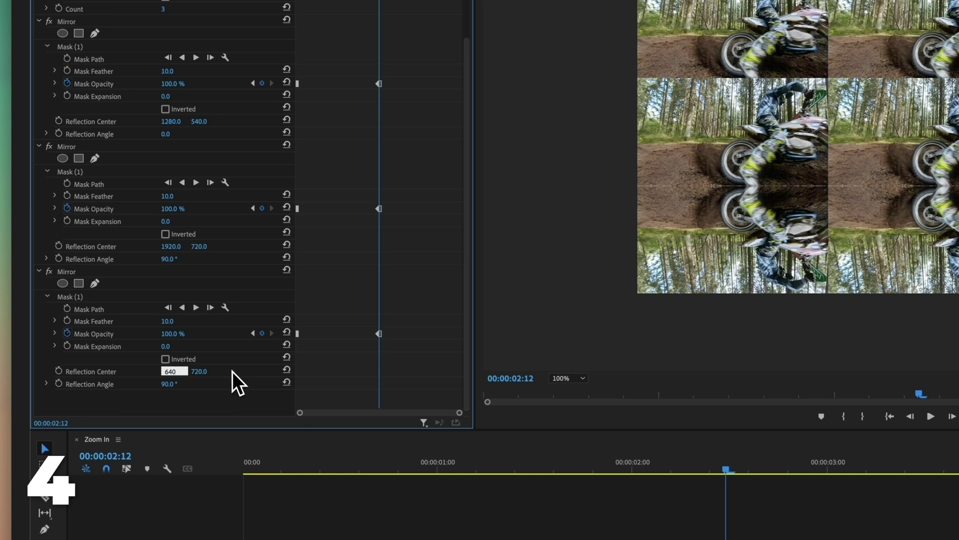
pyautogui.write('640')
pyautogui.press('Tab')
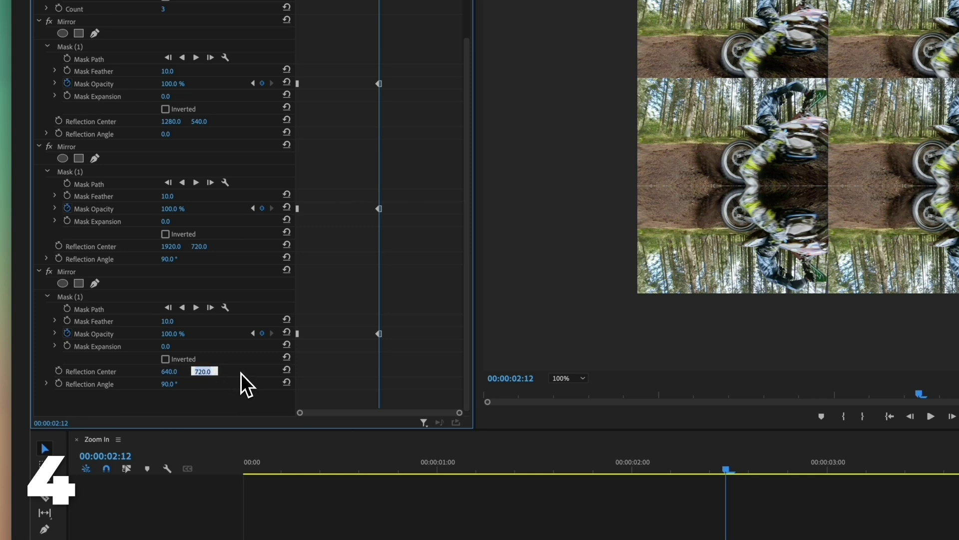
pyautogui.press('Return')
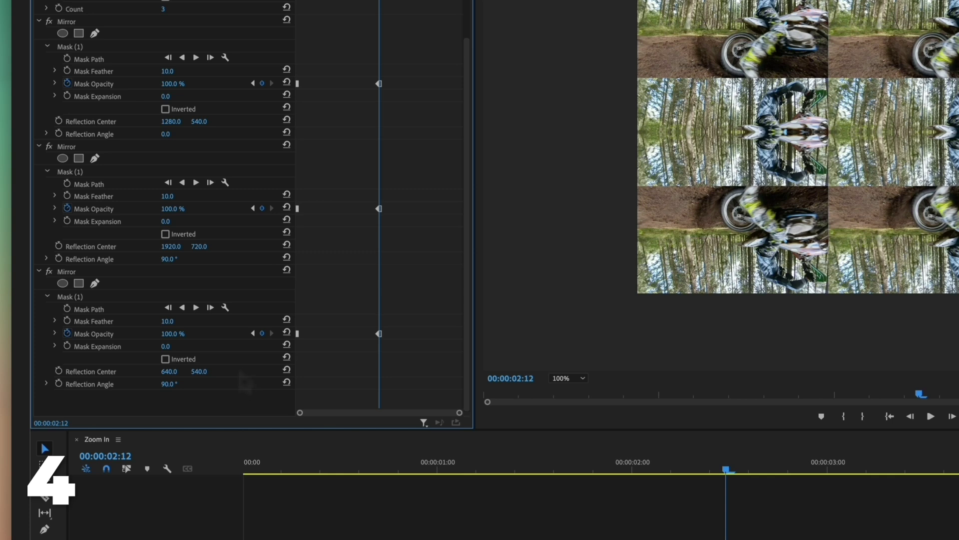
pyautogui.click(172, 385)
pyautogui.write('180')
pyautogui.press('Return')
# Step: Duplicate the third Mirror and set the copy to centre 1920, 360 at -90°
pyautogui.click(73, 270)
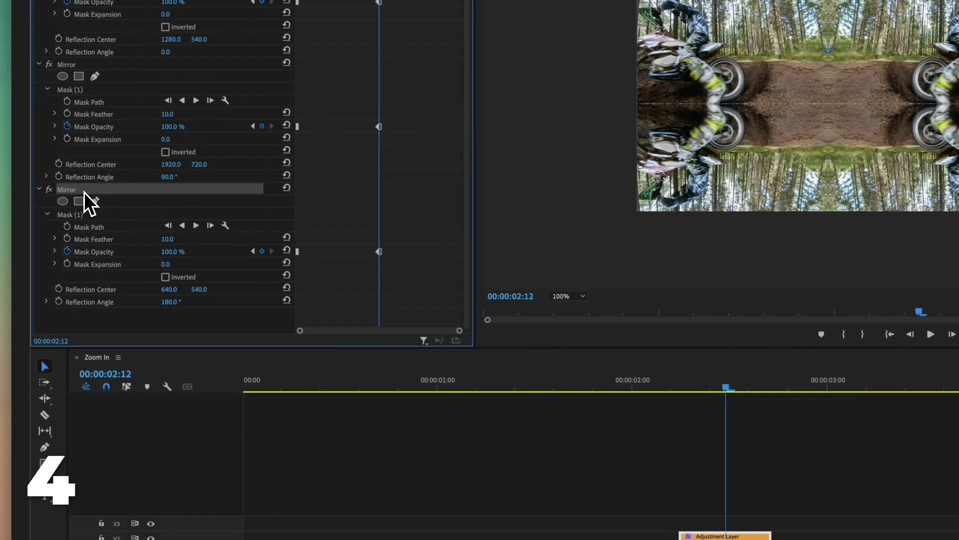
pyautogui.hotkey('ctrl', 'c')
pyautogui.hotkey('ctrl', 'v')
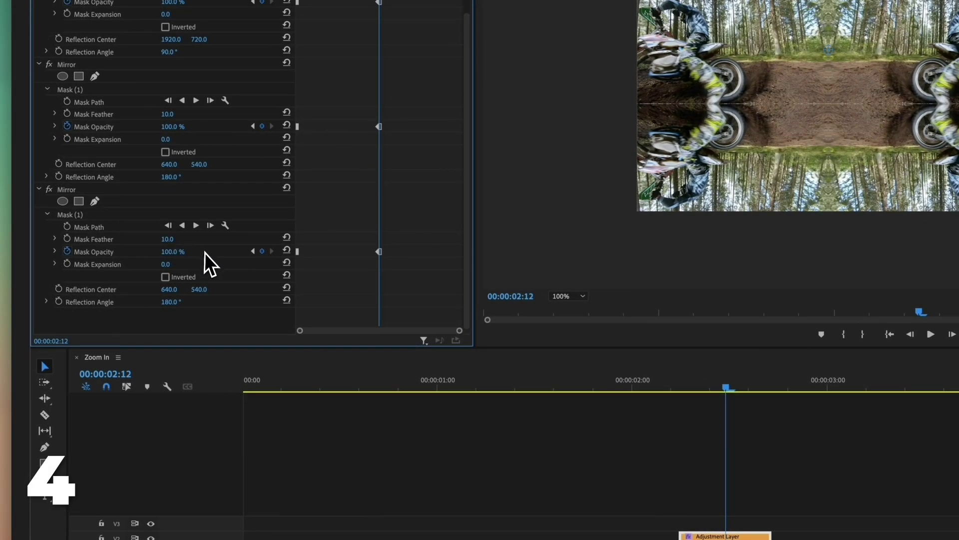
pyautogui.click(172, 290)
pyautogui.write('1920')
pyautogui.press('Return')
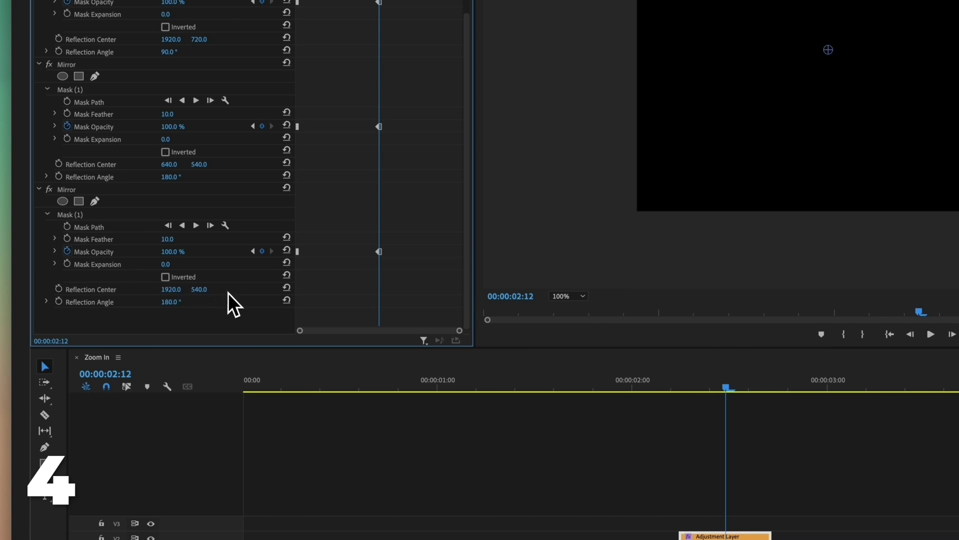
pyautogui.click(206, 290)
pyautogui.write('360')
pyautogui.press('Return')
pyautogui.click(172, 302)
pyautogui.write('-90')
pyautogui.press('Return')
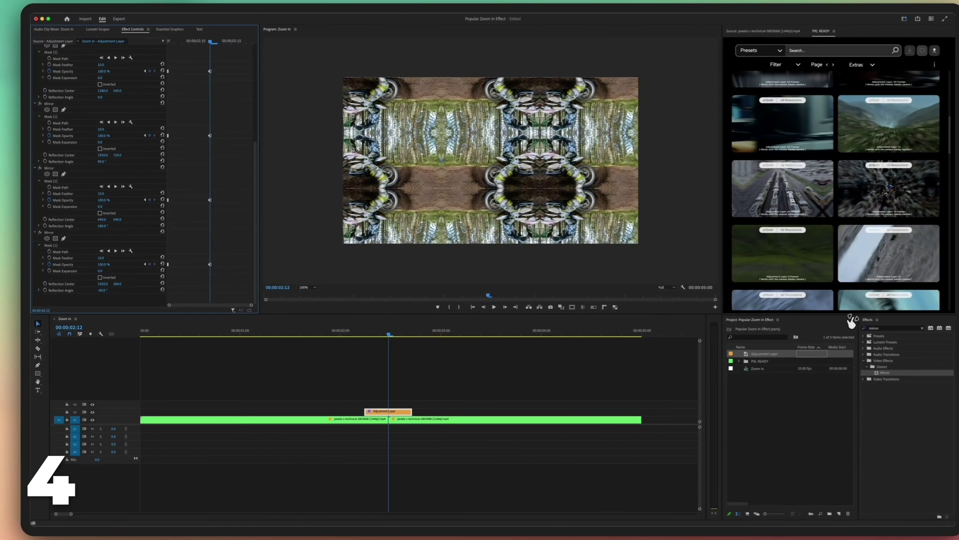
# Step: Add the Transform effect below the Mirror effects on the adjustment layer
pyautogui.click(890, 326)
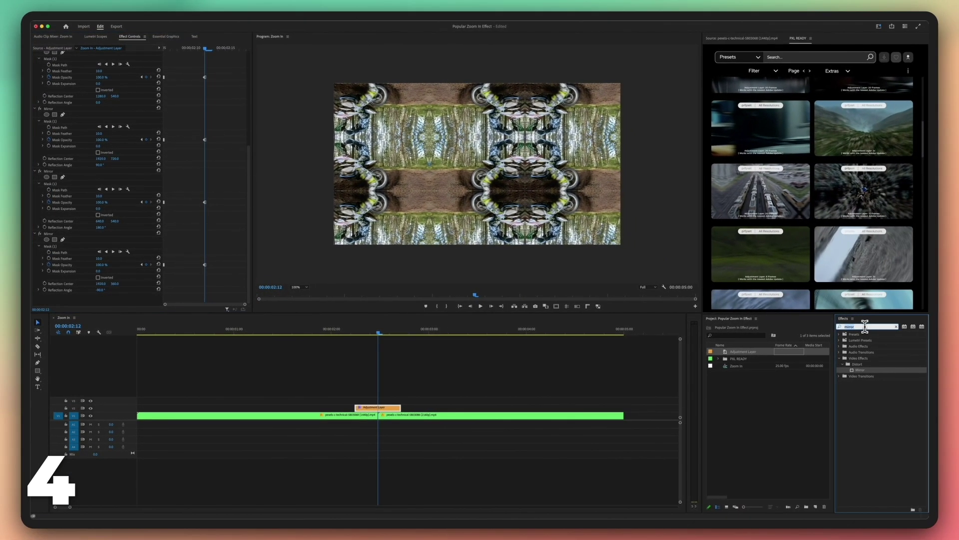
pyautogui.write('transform')
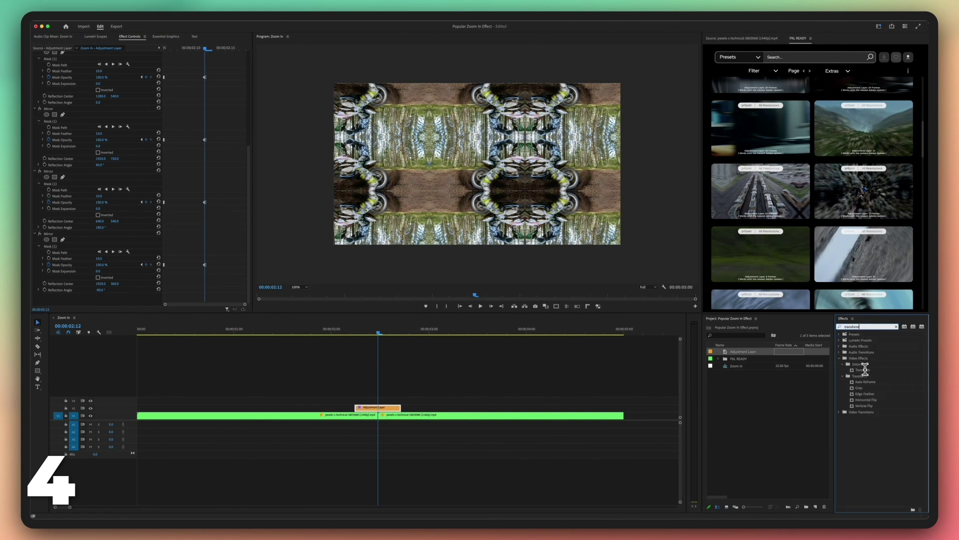
pyautogui.moveTo(865, 370); pyautogui.dragTo(106, 304)
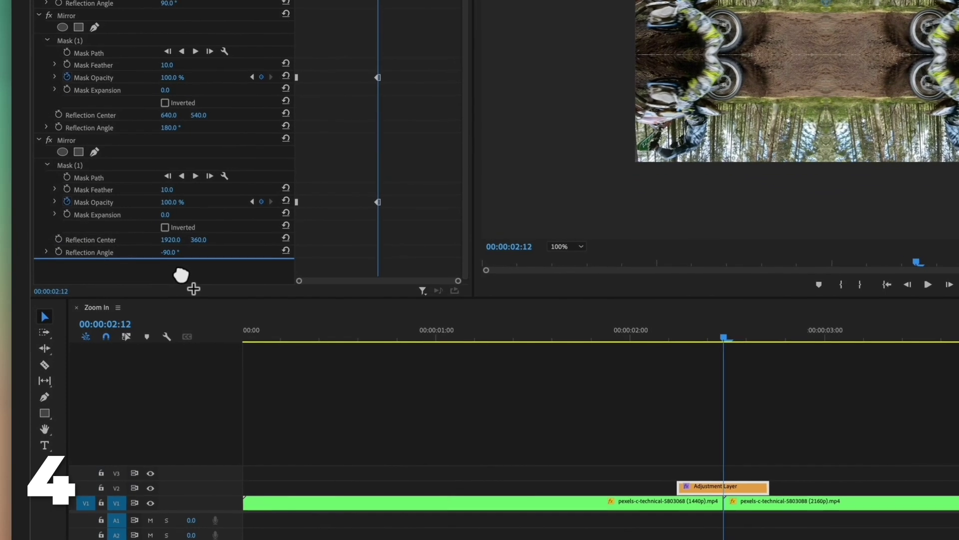
pyautogui.moveTo(181, 275); pyautogui.dragTo(205, 275)
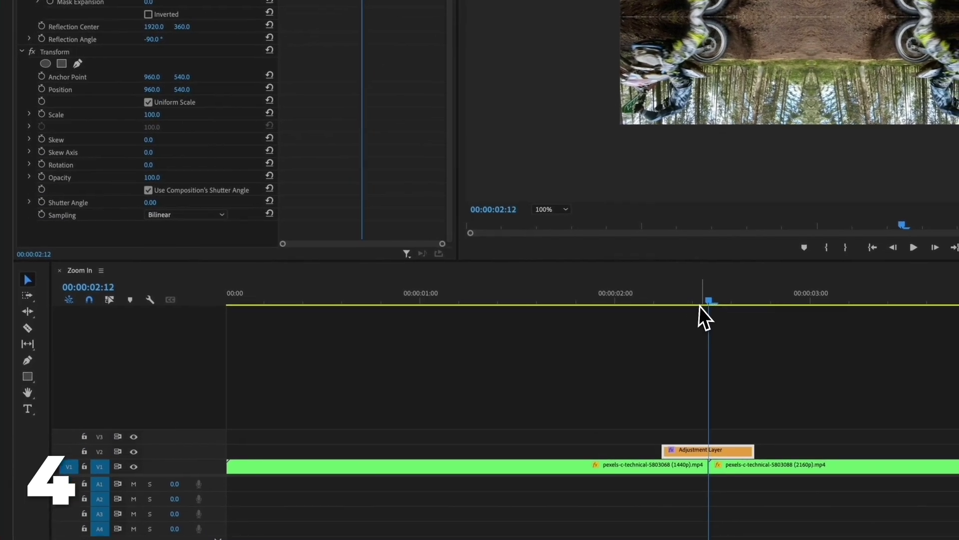
# Step: Keyframe Transform Scale from 100 at 02:06 to 300 at 02:17
pyautogui.moveTo(716, 339); pyautogui.dragTo(679, 336)
pyautogui.moveTo(664, 303); pyautogui.dragTo(662, 303)
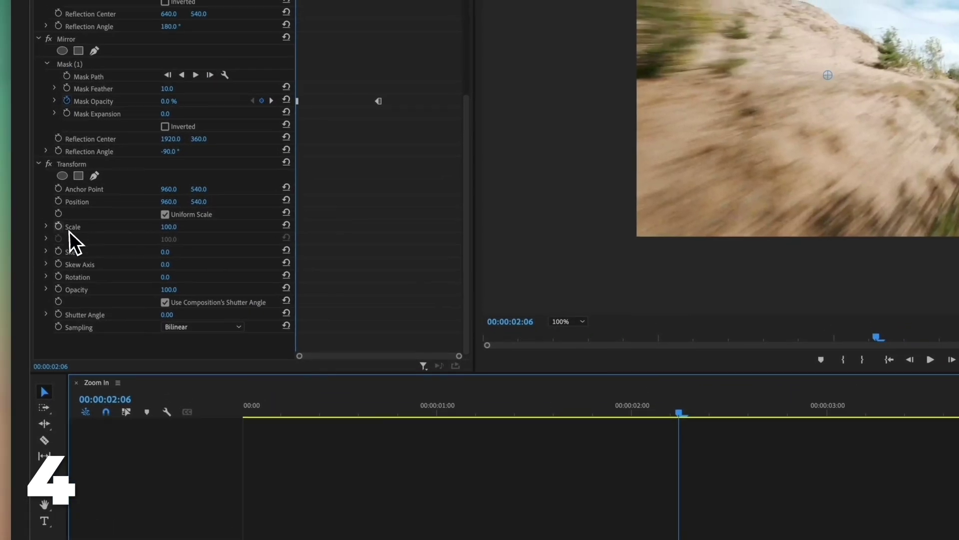
pyautogui.click(55, 203)
pyautogui.moveTo(670, 336); pyautogui.dragTo(715, 334)
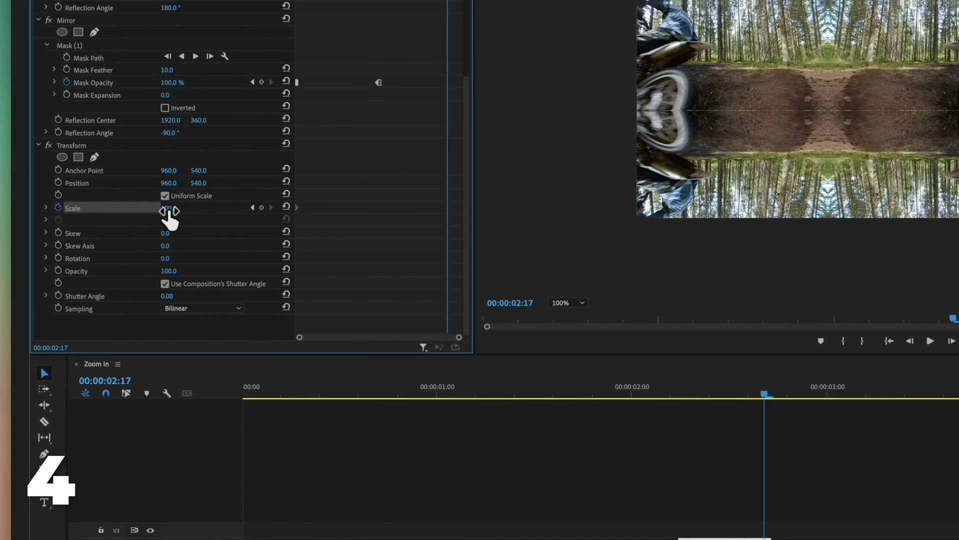
pyautogui.click(111, 132)
pyautogui.write('300')
pyautogui.press('Return')
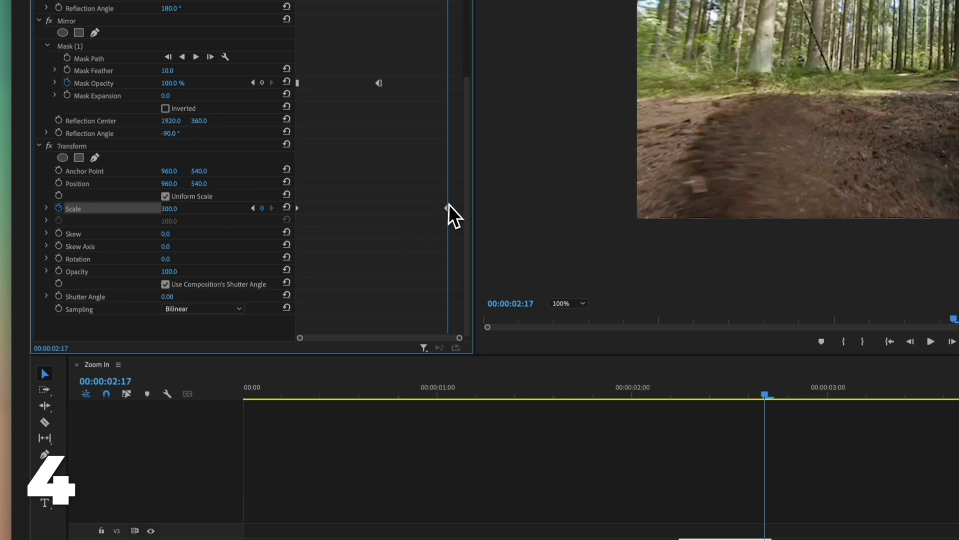
# Step: Make the Scale keyframes Bezier and use a custom Shutter Angle of 250
pyautogui.moveTo(446, 201); pyautogui.dragTo(354, 220)
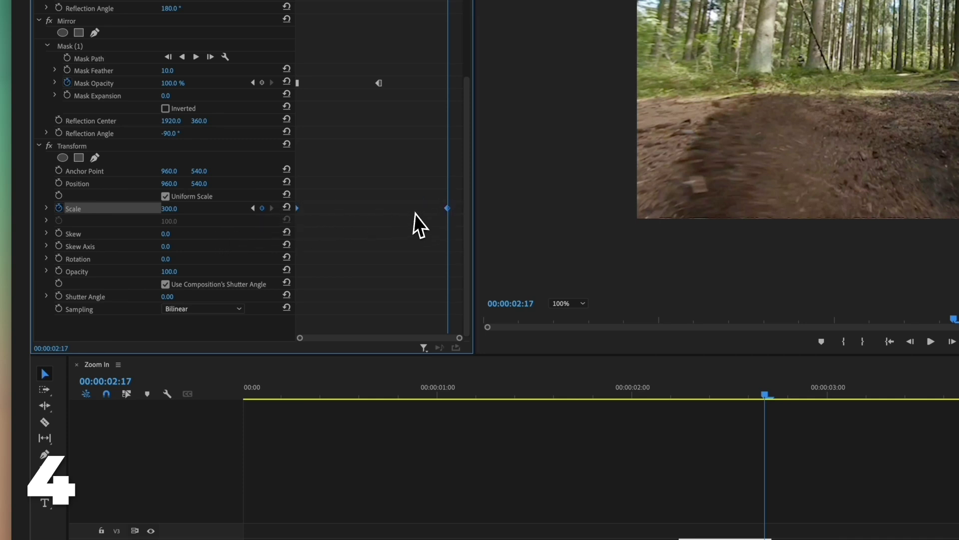
pyautogui.rightClick(447, 209)
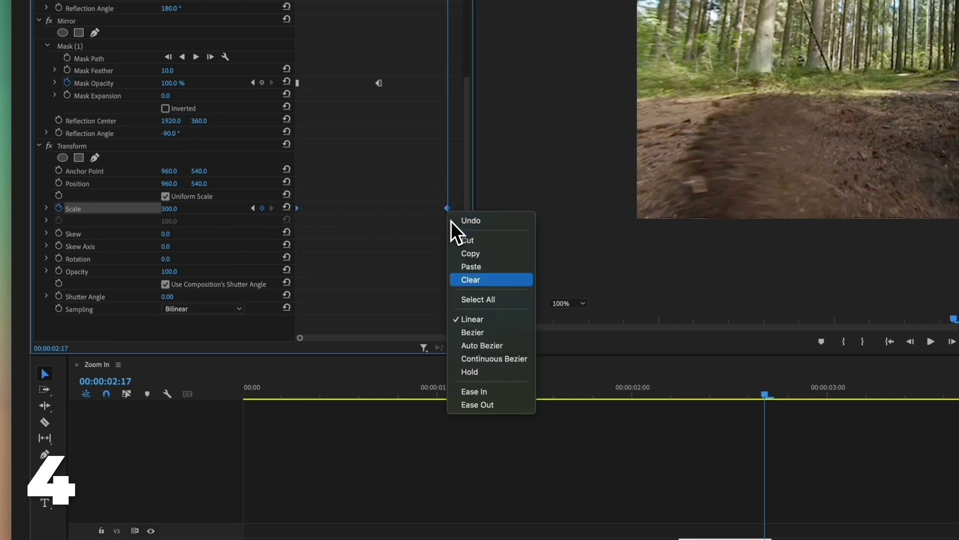
pyautogui.click(485, 338)
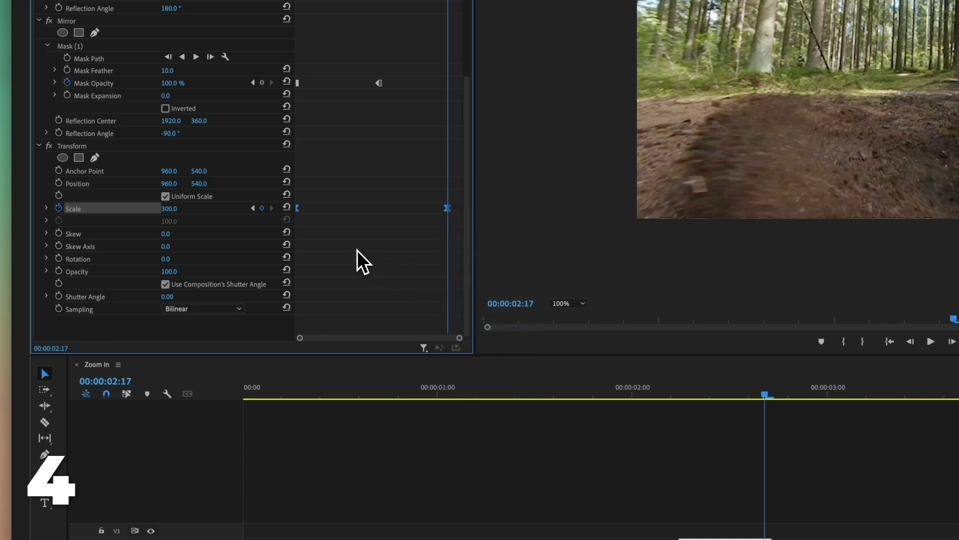
pyautogui.click(165, 284)
pyautogui.click(169, 297)
pyautogui.write('2')
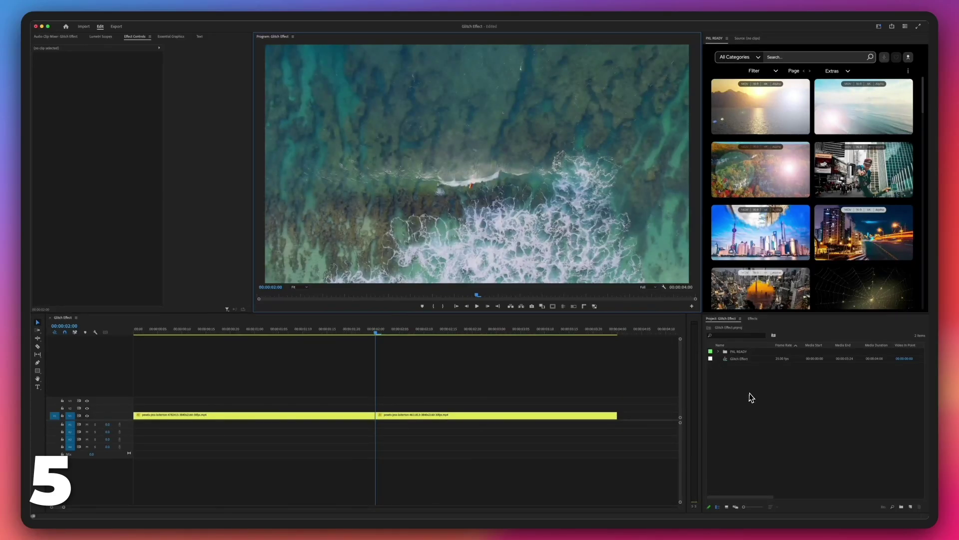
# Step: Create an adjustment layer, drop it on V2 across the clip cut, and trim its end
pyautogui.hotkey('ctrl', 'shift', 'a')
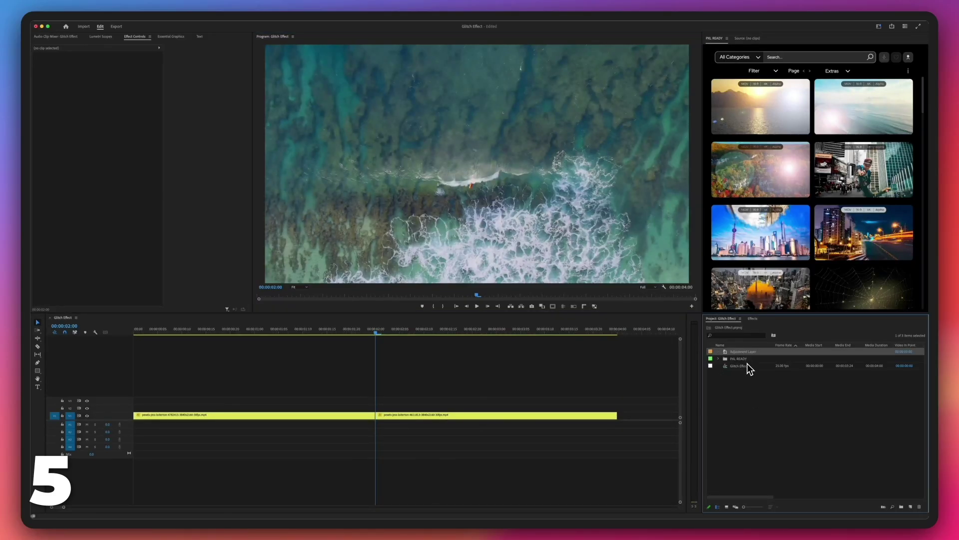
pyautogui.moveTo(744, 352); pyautogui.dragTo(345, 411)
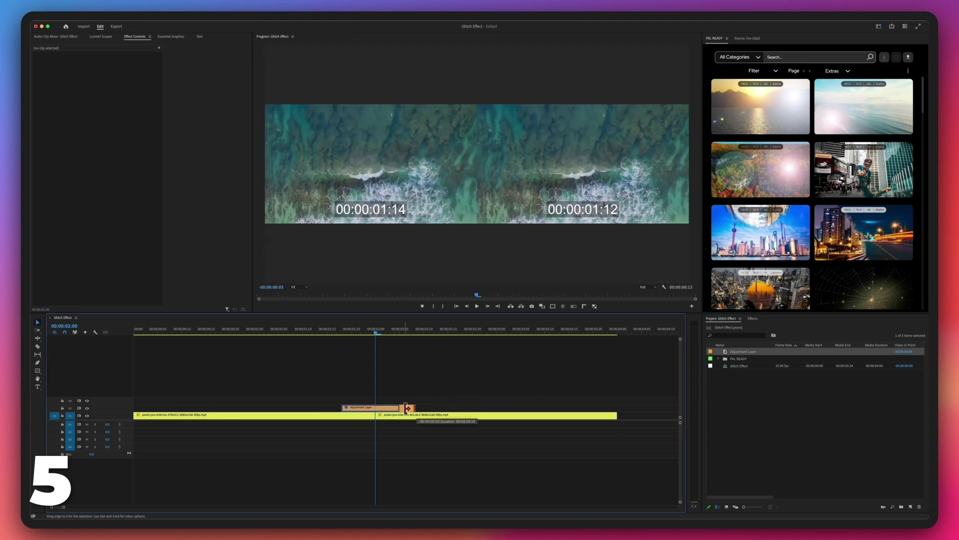
pyautogui.moveTo(407, 408); pyautogui.dragTo(382, 409)
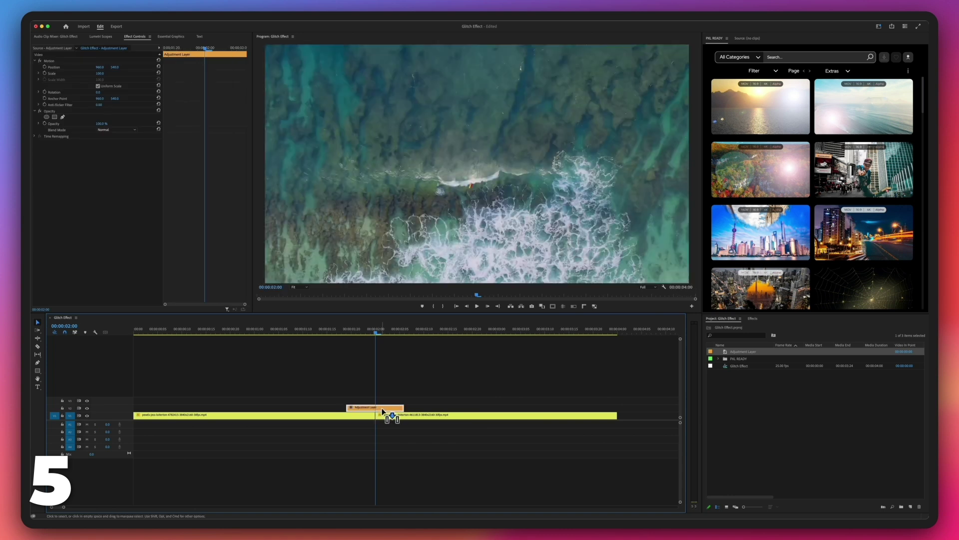
# Step: Apply Gaussian Blur to the adjustment layer with a Blurriness of 12
pyautogui.click(752, 318)
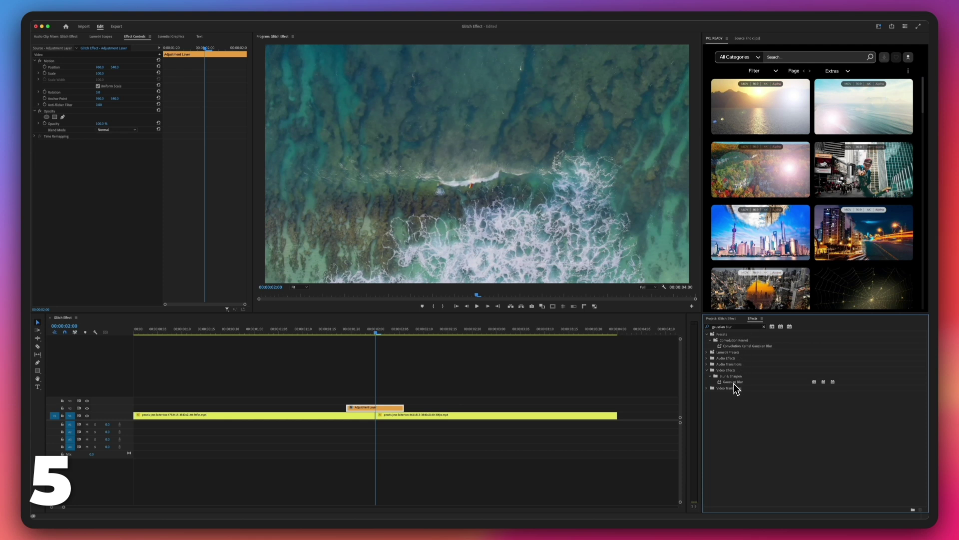
pyautogui.moveTo(734, 381); pyautogui.dragTo(661, 383)
pyautogui.moveTo(428, 398); pyautogui.dragTo(395, 408)
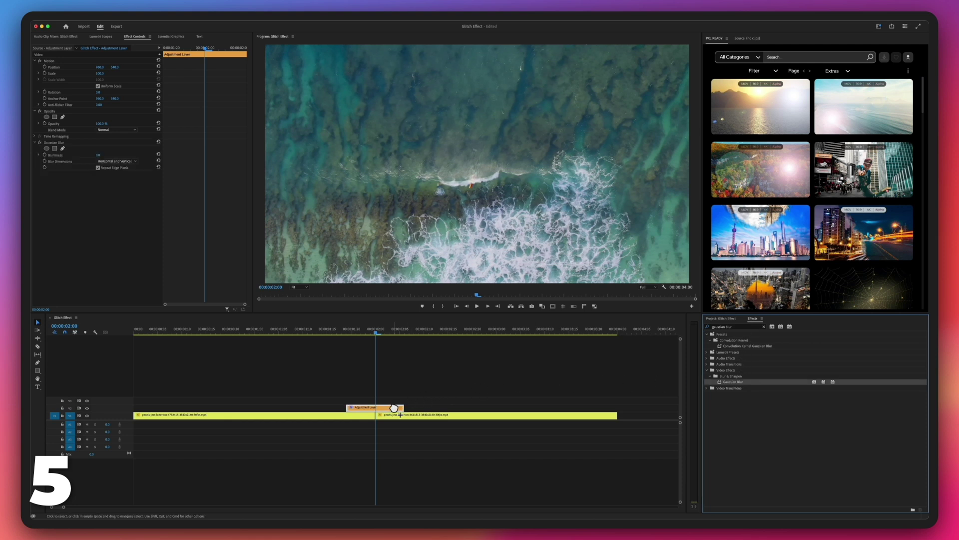
pyautogui.click(133, 161)
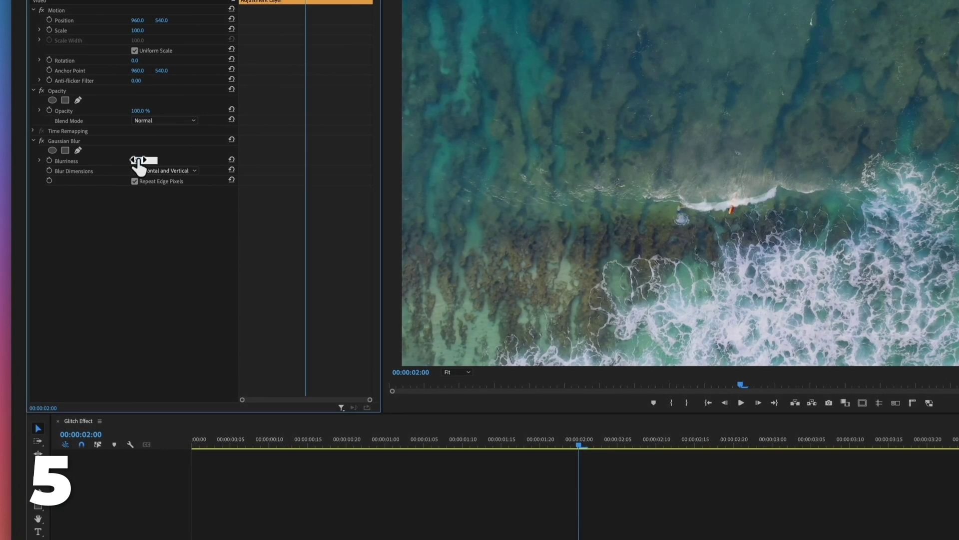
pyautogui.write('12')
pyautogui.press('Return')
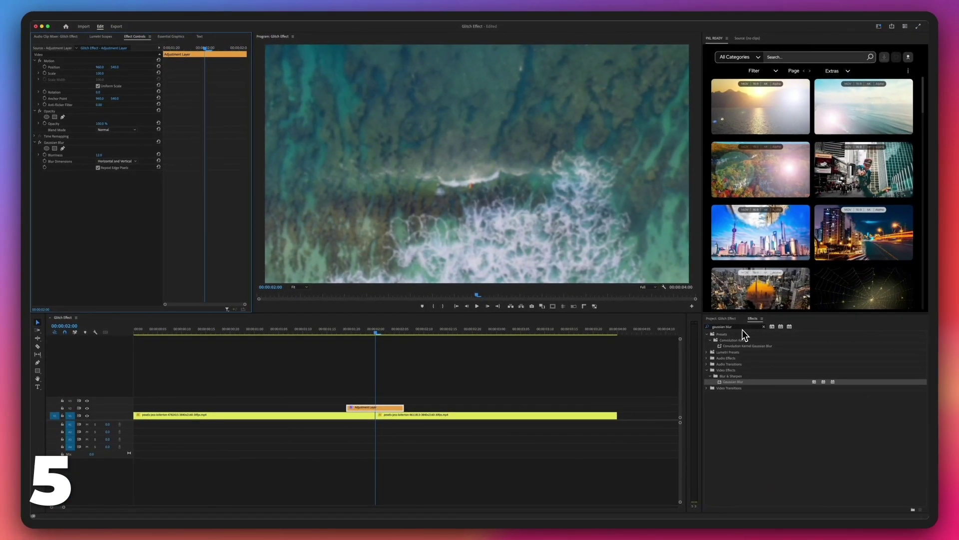
# Step: Search for the Magnify effect and drop it onto the adjustment layer
pyautogui.click(866, 359)
pyautogui.write('magni')
pyautogui.moveTo(737, 371); pyautogui.dragTo(442, 395)
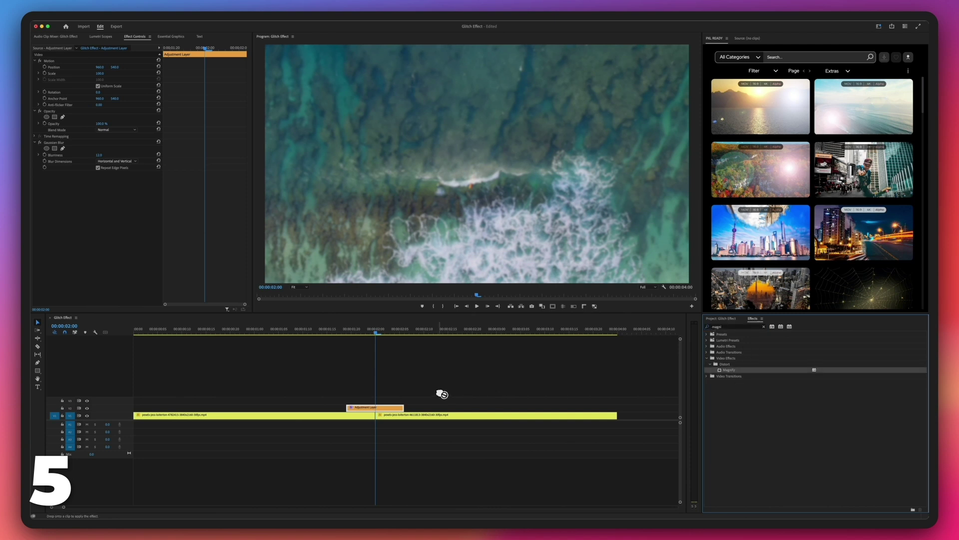
pyautogui.moveTo(381, 405); pyautogui.dragTo(381, 406)
# Step: Keyframe Magnify at 01:22 with Center X 947 and Magnification 104
pyautogui.moveTo(348, 332); pyautogui.dragTo(364, 332)
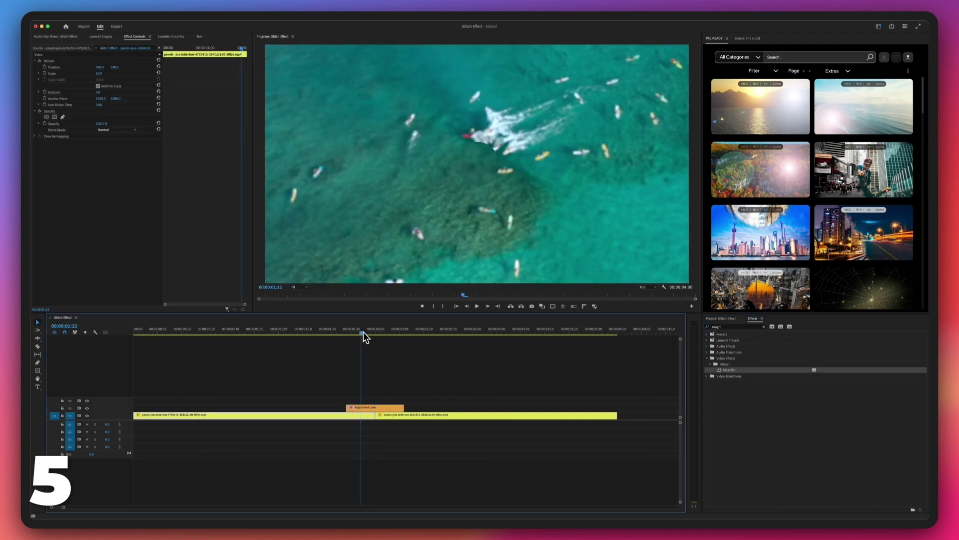
pyautogui.click(372, 410)
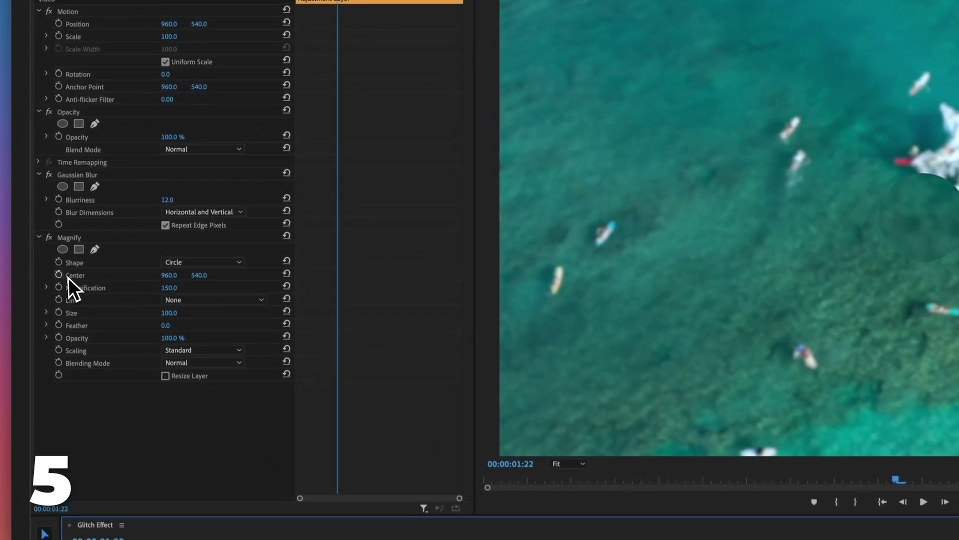
pyautogui.click(59, 276)
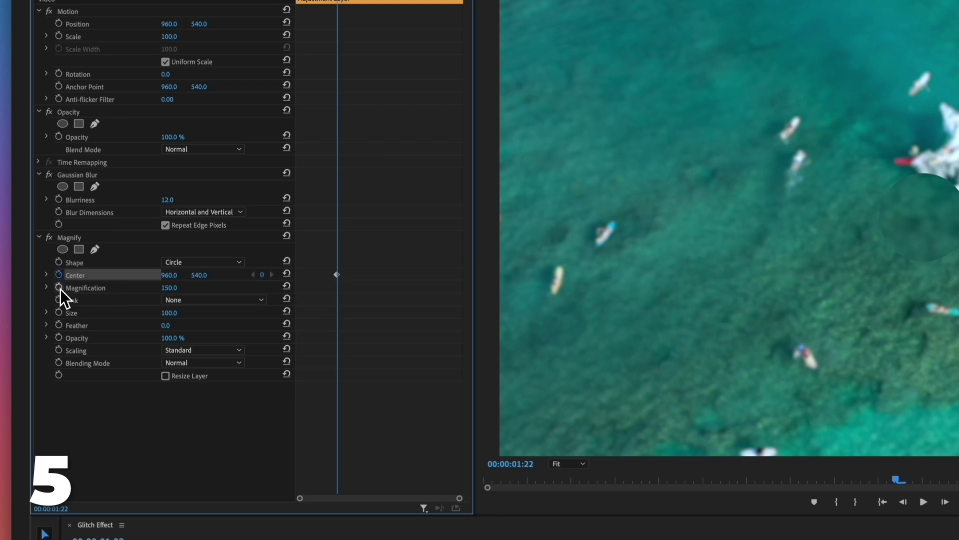
pyautogui.click(59, 288)
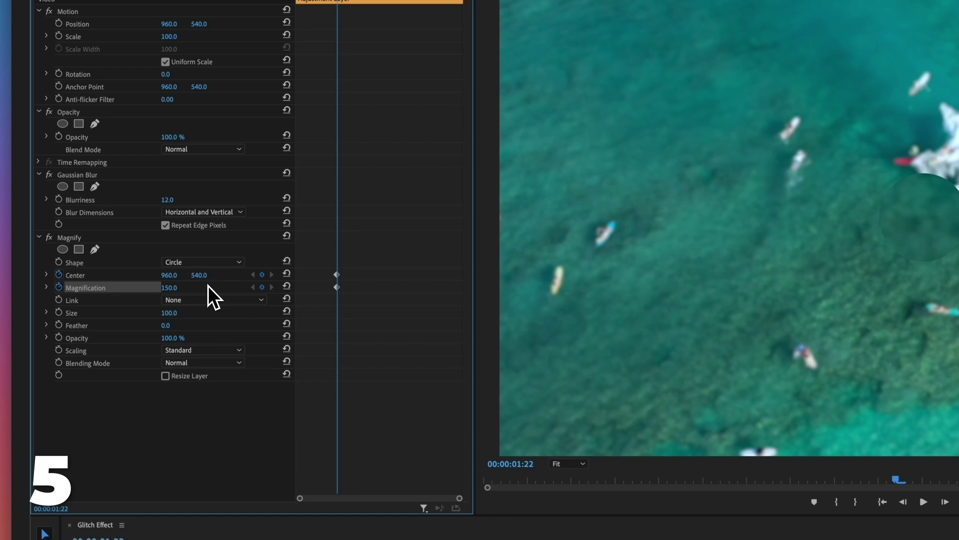
pyautogui.click(185, 275)
pyautogui.write('947')
pyautogui.click(175, 288)
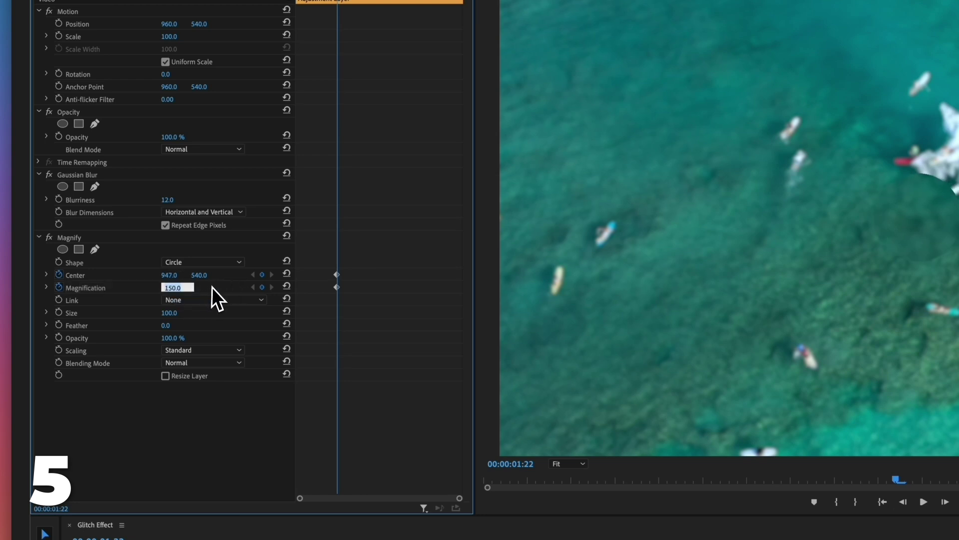
pyautogui.write('104')
pyautogui.press('Return')
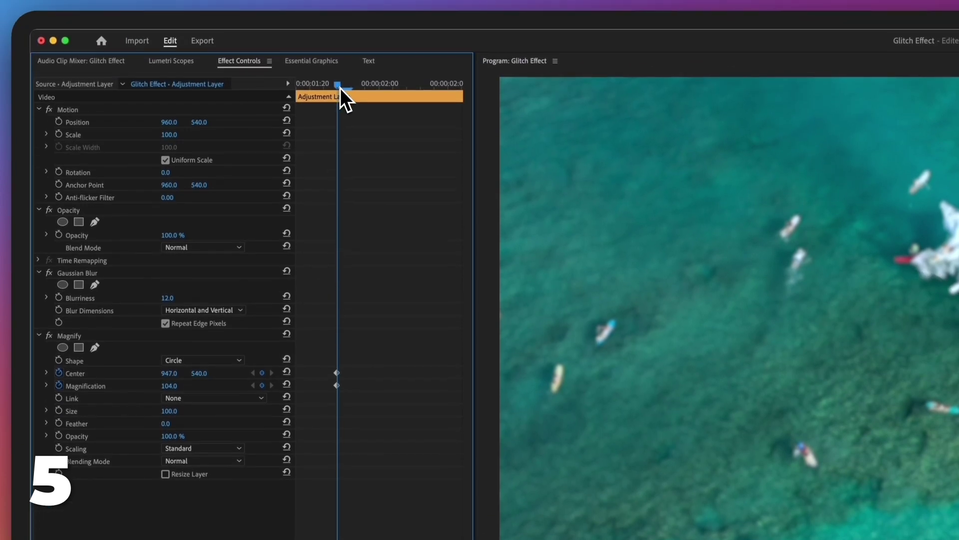
# Step: Around two seconds, keyframe Magnify Center X to 566 and Magnification to 158
pyautogui.moveTo(343, 20); pyautogui.dragTo(356, 23)
pyautogui.moveTo(356, 87); pyautogui.dragTo(362, 87)
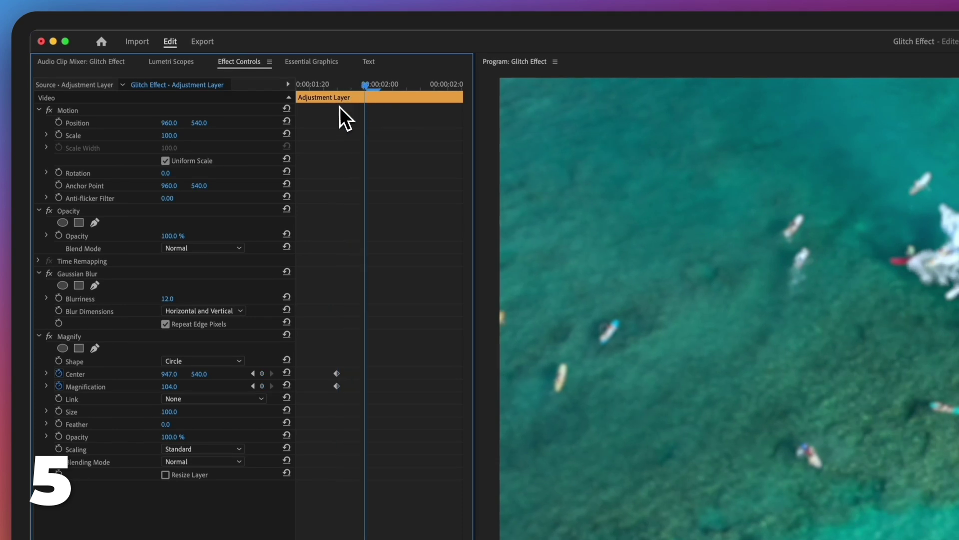
pyautogui.click(165, 374)
pyautogui.write('566')
pyautogui.press('Tab')
pyautogui.press('Tab')
pyautogui.write('158')
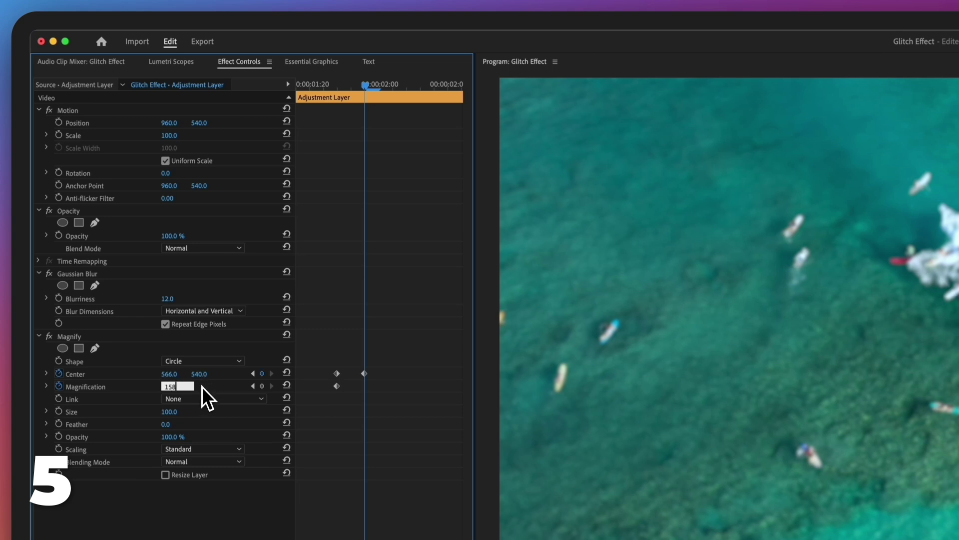
pyautogui.press('Return')
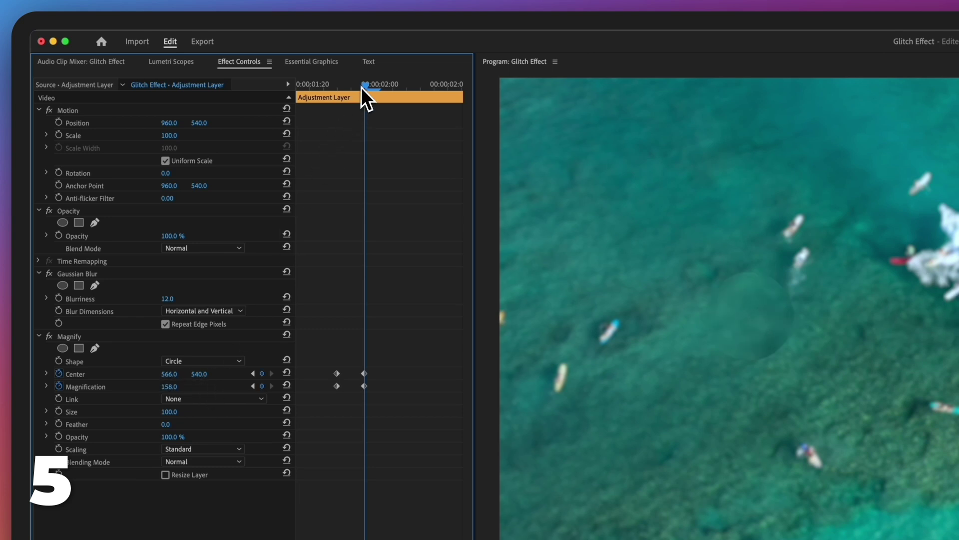
# Step: Keyframe the Magnify opacity fading from 100% to 0% a few frames later
pyautogui.moveTo(362, 87); pyautogui.dragTo(376, 86)
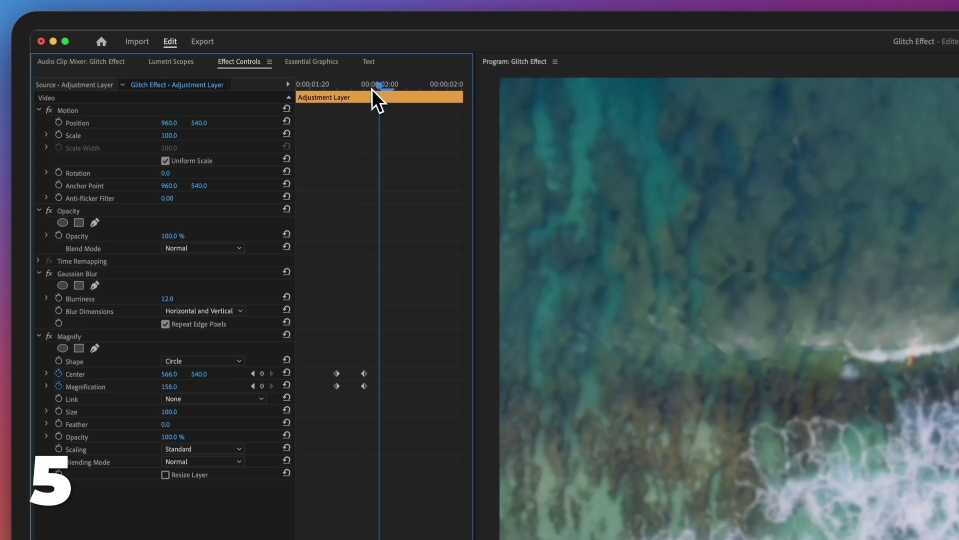
pyautogui.click(61, 435)
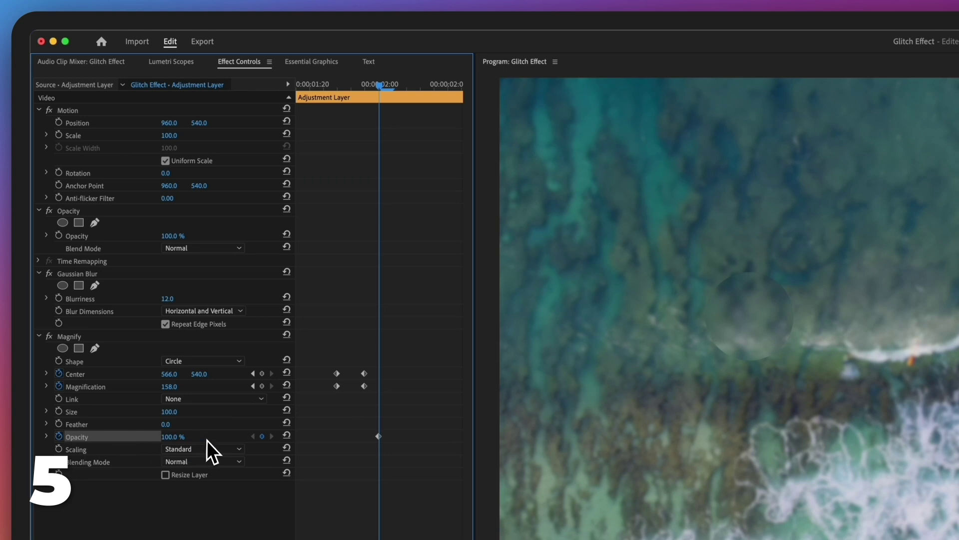
pyautogui.moveTo(385, 86); pyautogui.dragTo(390, 85)
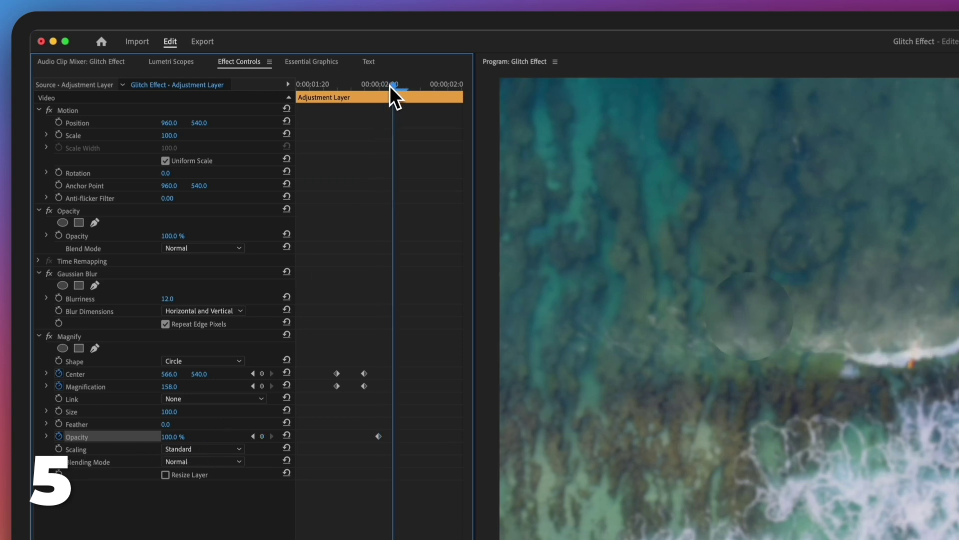
pyautogui.moveTo(170, 436); pyautogui.dragTo(171, 440)
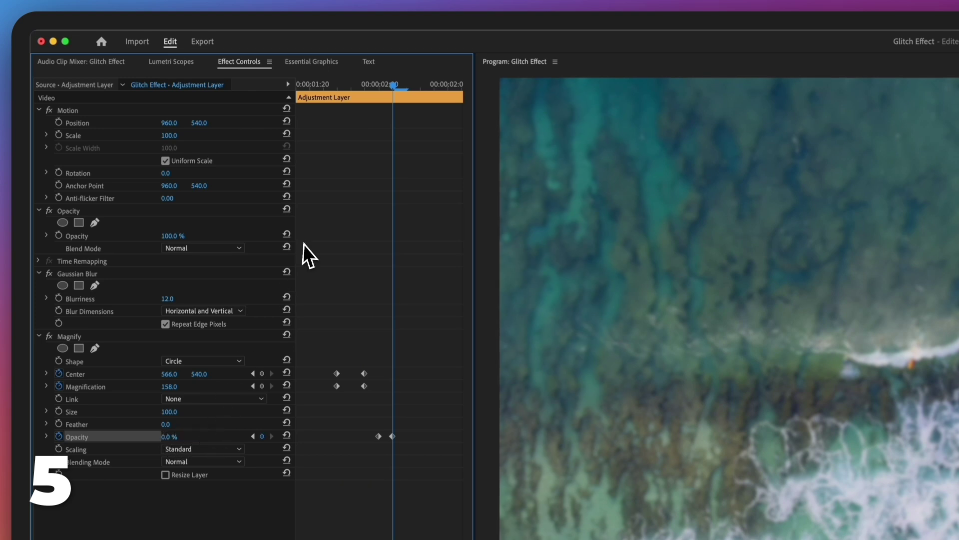
# Step: Further into the clip, key Magnify back to Center X 947, Magnification 104 and Opacity 100%
pyautogui.moveTo(395, 88); pyautogui.dragTo(420, 87)
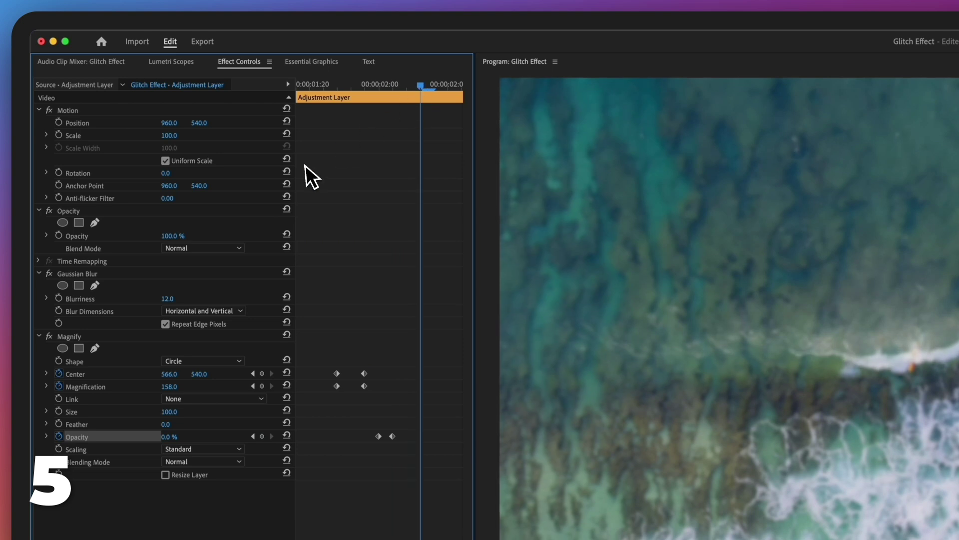
pyautogui.click(170, 375)
pyautogui.write('947')
pyautogui.press('Return')
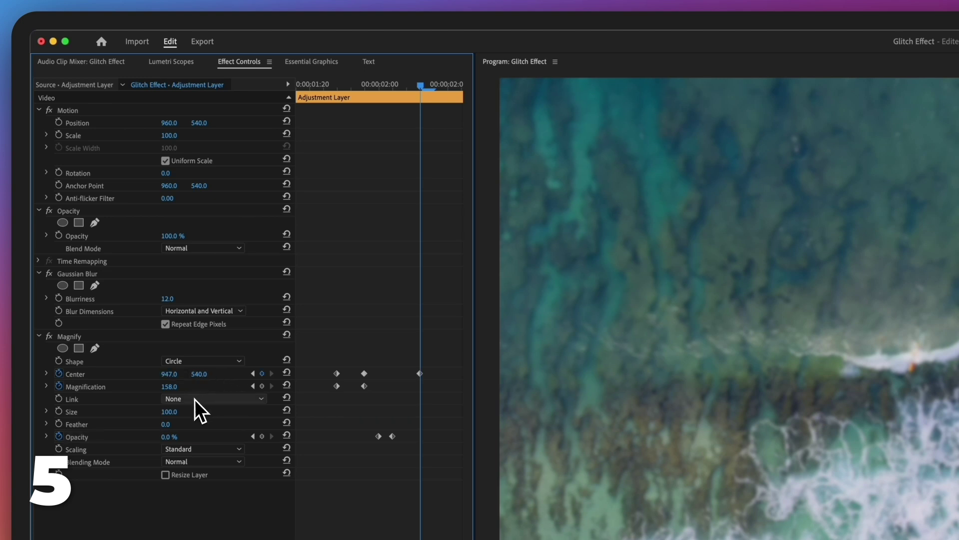
pyautogui.click(169, 386)
pyautogui.write('104')
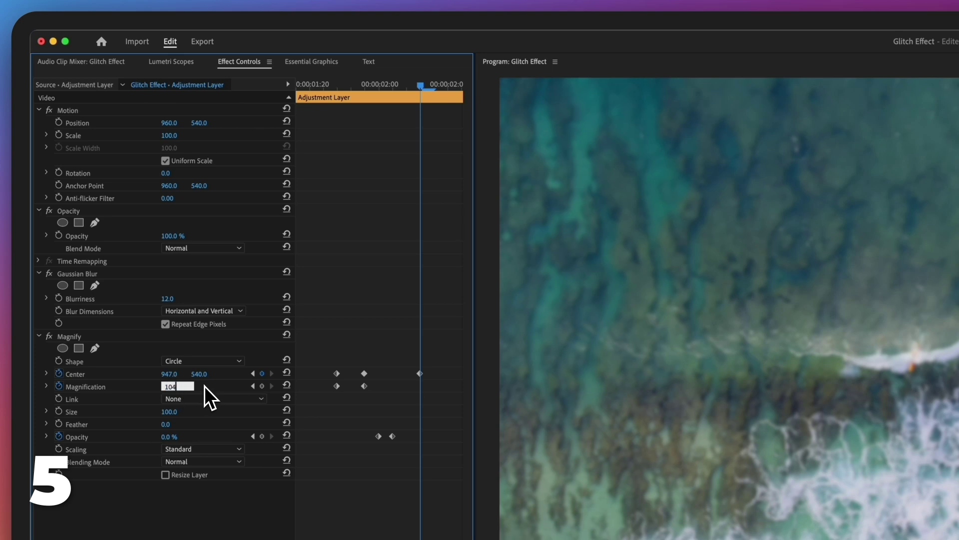
pyautogui.press('Return')
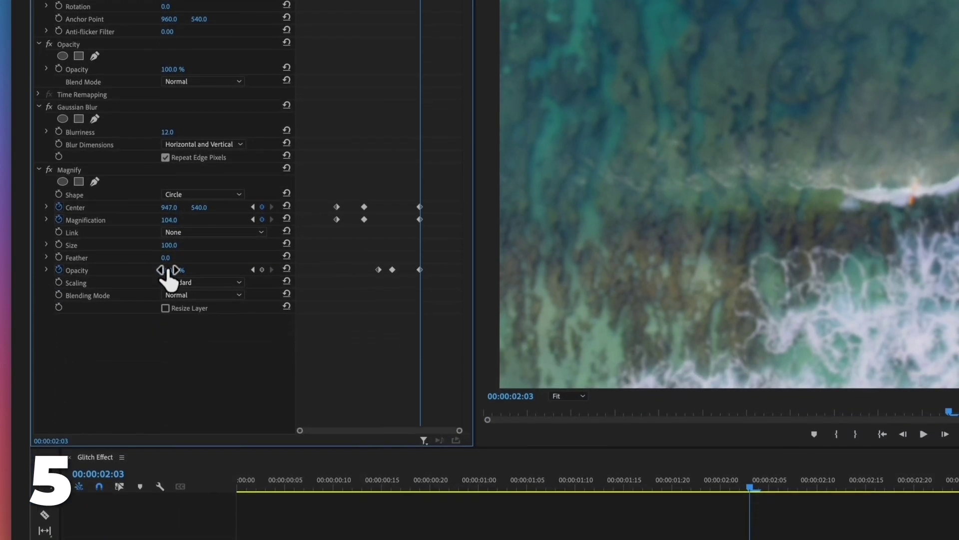
pyautogui.moveTo(168, 437); pyautogui.dragTo(189, 437)
pyautogui.moveTo(189, 272); pyautogui.dragTo(203, 272)
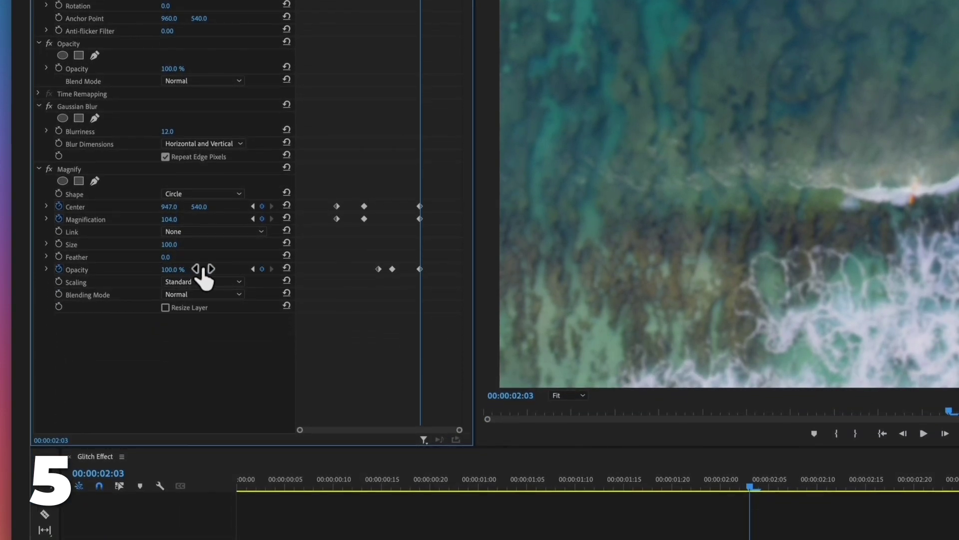
# Step: Make the Magnify shape Square with size 556 and Multiply blending mode
pyautogui.click(199, 194)
pyautogui.click(199, 215)
pyautogui.click(175, 244)
pyautogui.write('556')
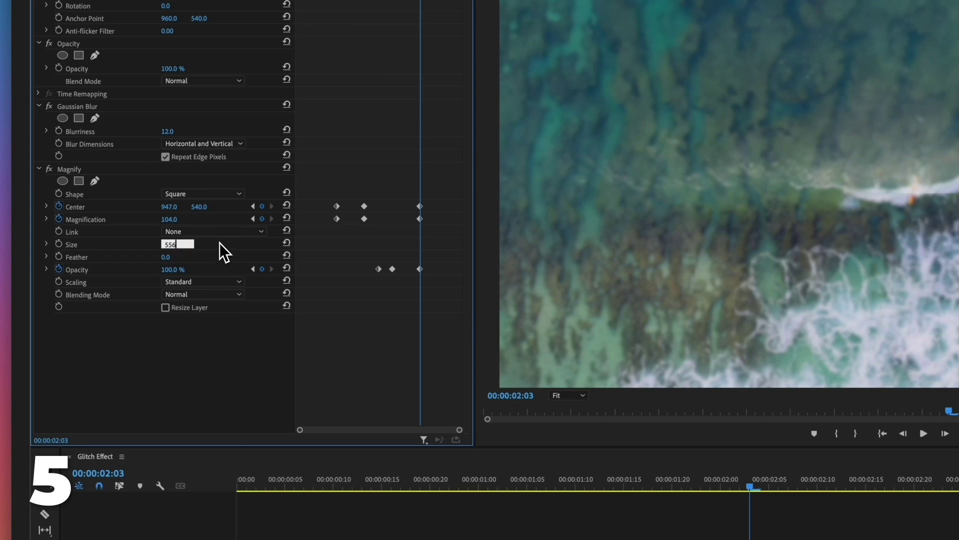
pyautogui.press('Return')
pyautogui.click(215, 294)
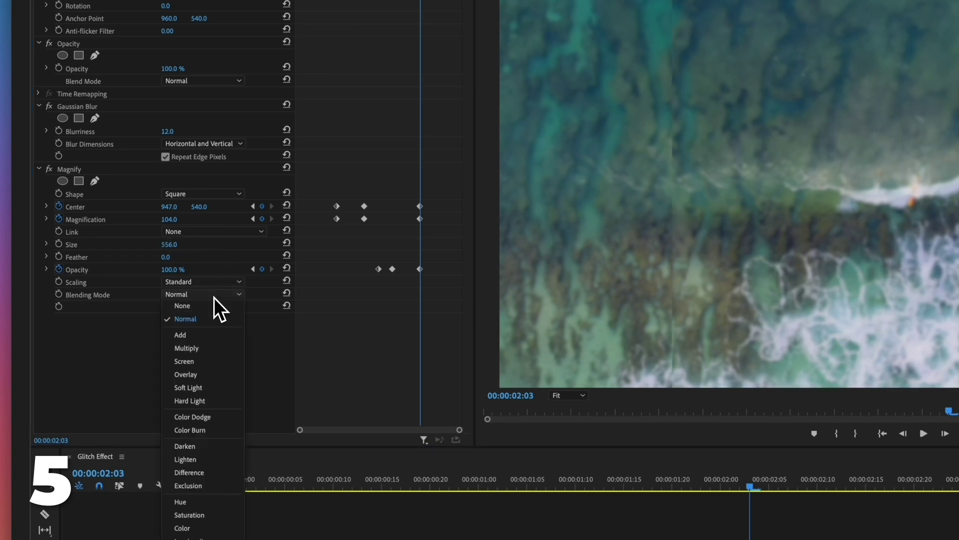
pyautogui.click(201, 348)
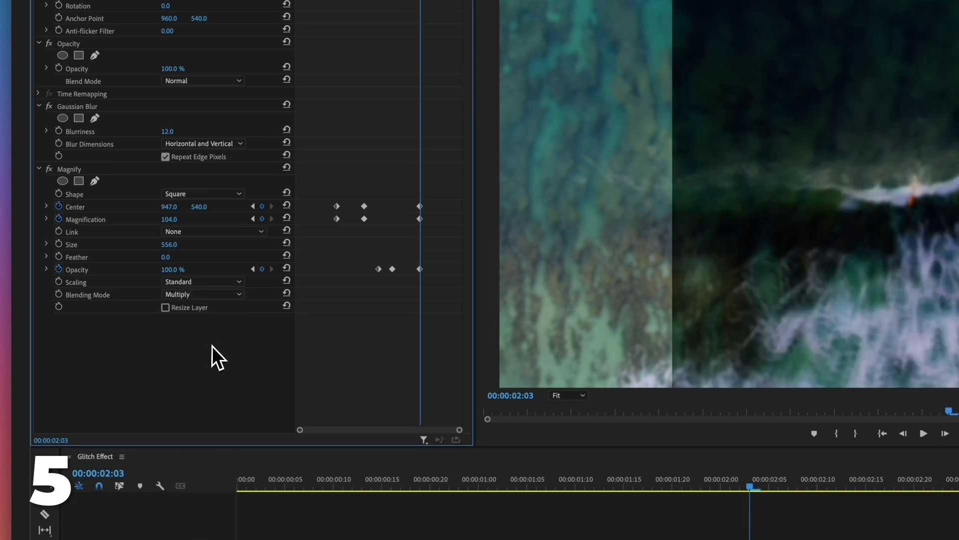
# Step: Switch all the Magnify keyframes to Hold temporal interpolation
pyautogui.moveTo(431, 167); pyautogui.dragTo(301, 319)
pyautogui.rightClick(369, 218)
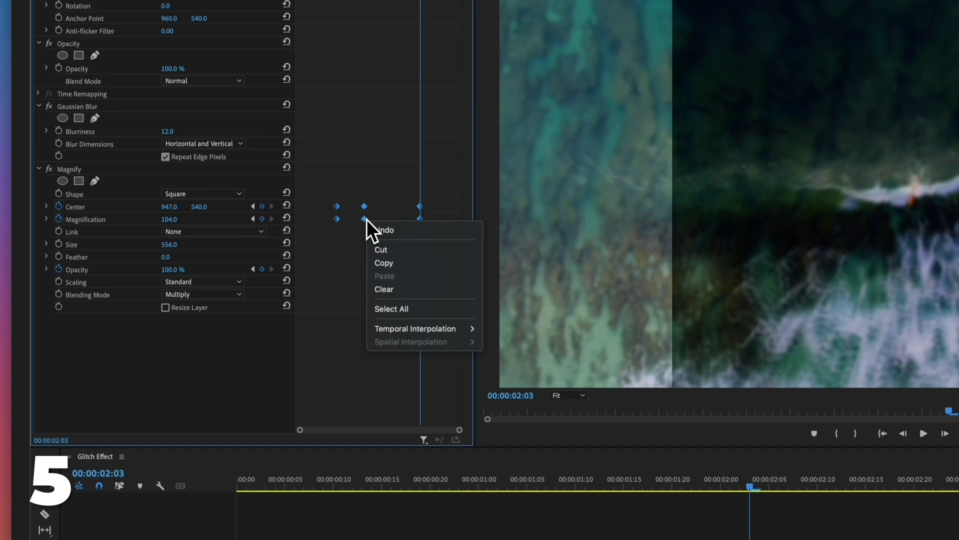
pyautogui.moveTo(449, 328)
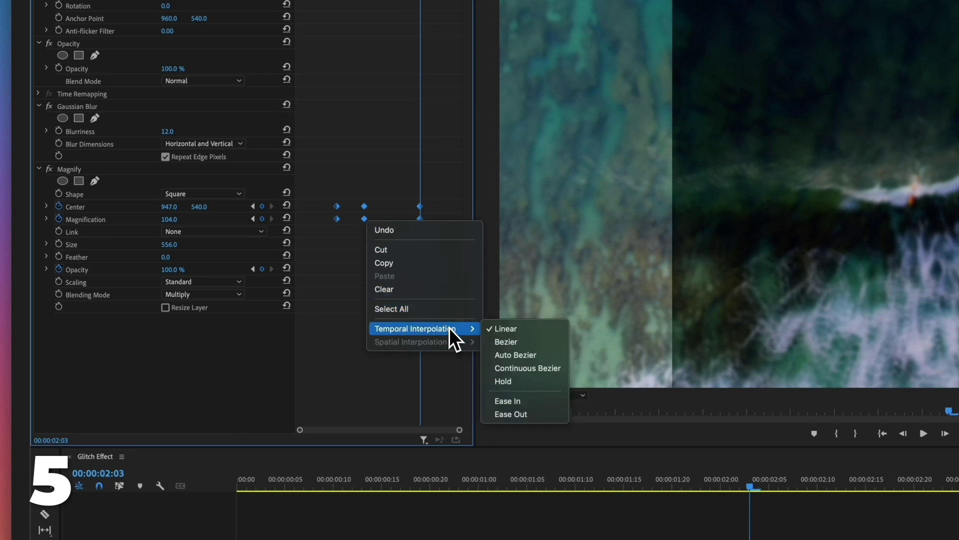
pyautogui.click(521, 383)
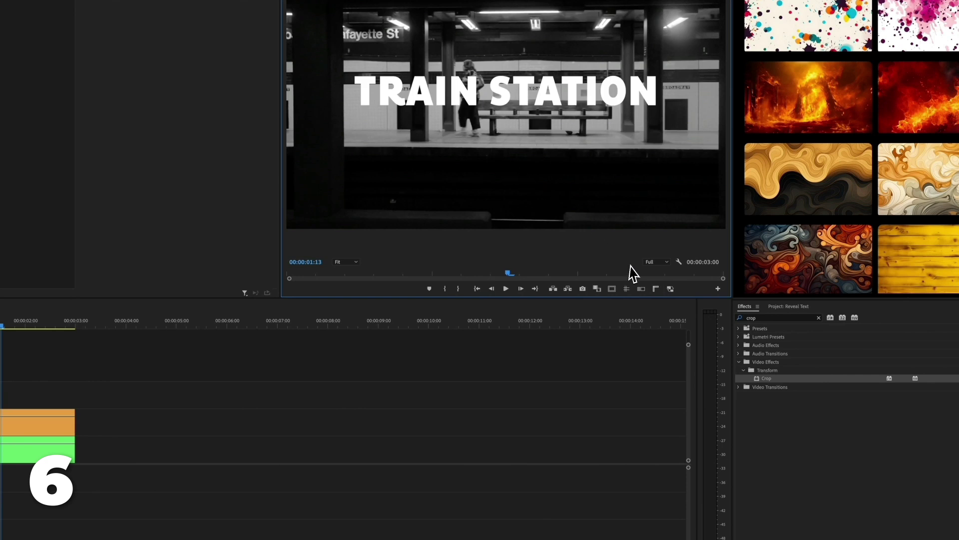
# Step: Apply the Crop effect to the TRAIN STATION title clip and scrub back to the train frame
pyautogui.moveTo(760, 376); pyautogui.dragTo(15, 432)
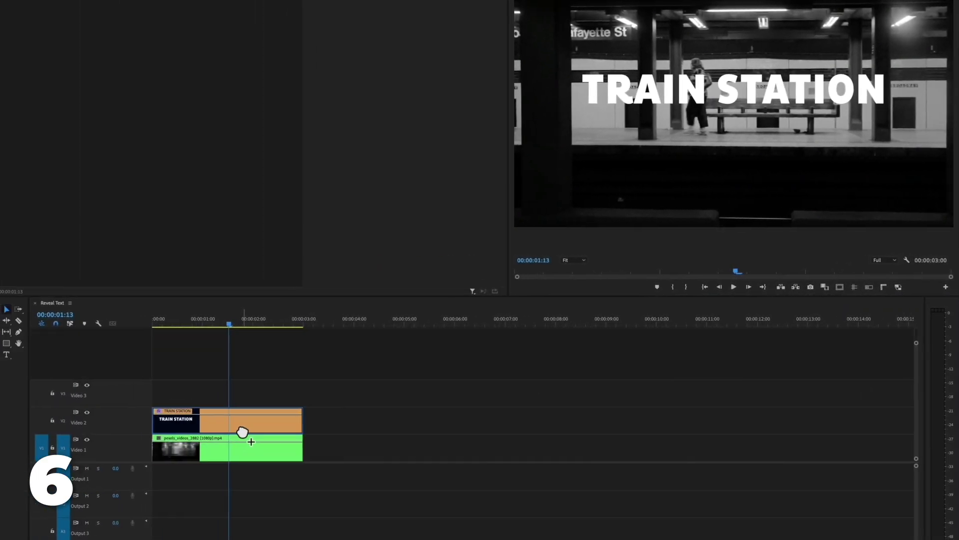
pyautogui.moveTo(242, 432); pyautogui.dragTo(245, 433)
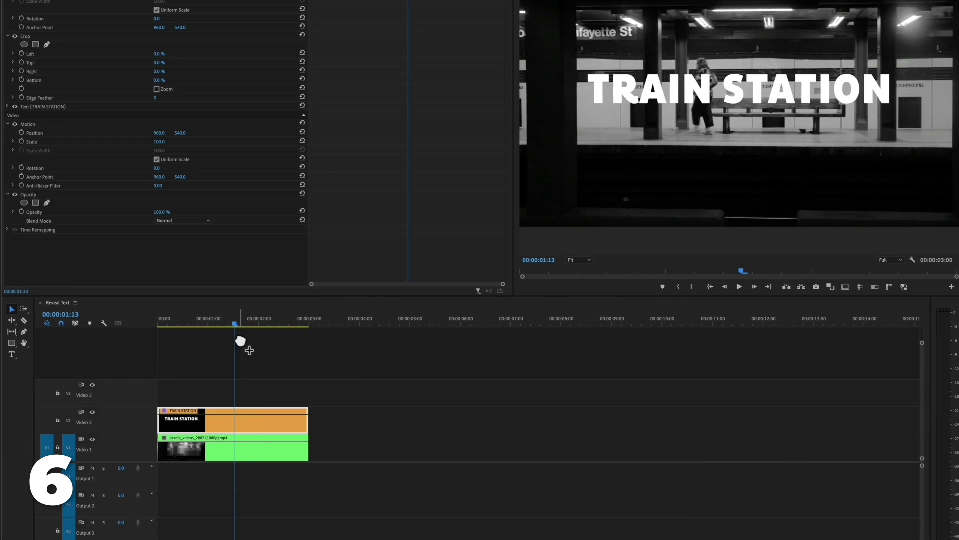
pyautogui.moveTo(242, 337); pyautogui.dragTo(190, 346)
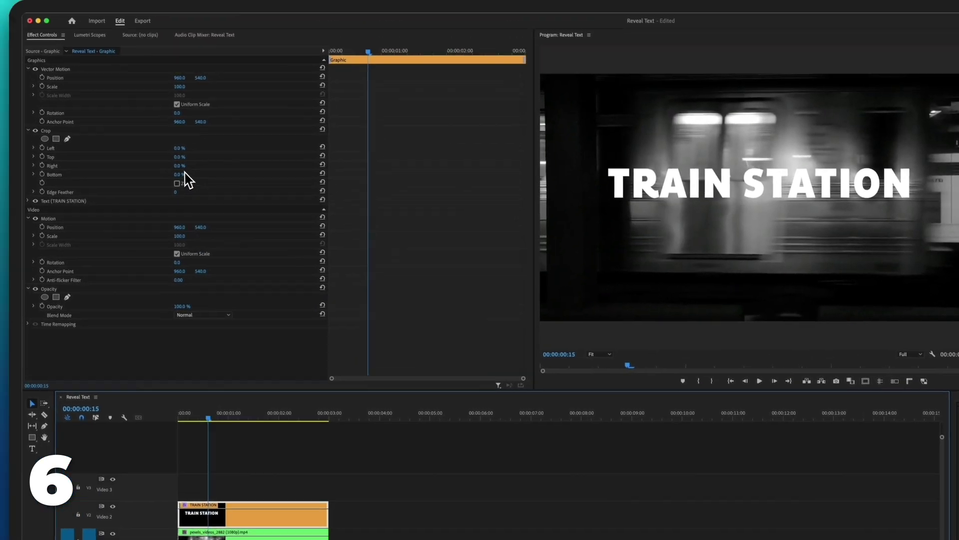
# Step: Keyframe Crop Left from 100%, lowering it frame by frame, then raise Edge Feather to 39
pyautogui.moveTo(156, 163); pyautogui.dragTo(159, 159)
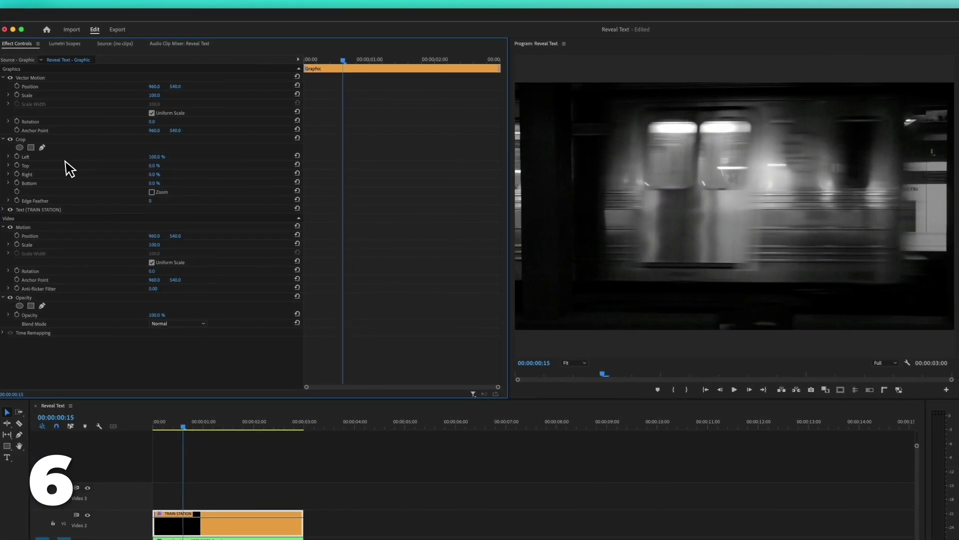
pyautogui.click(18, 158)
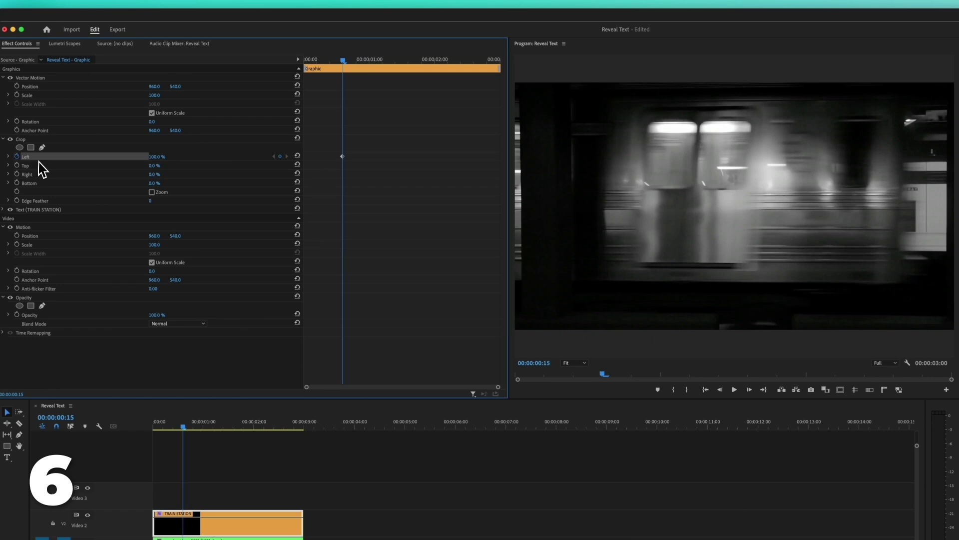
pyautogui.press('Right')
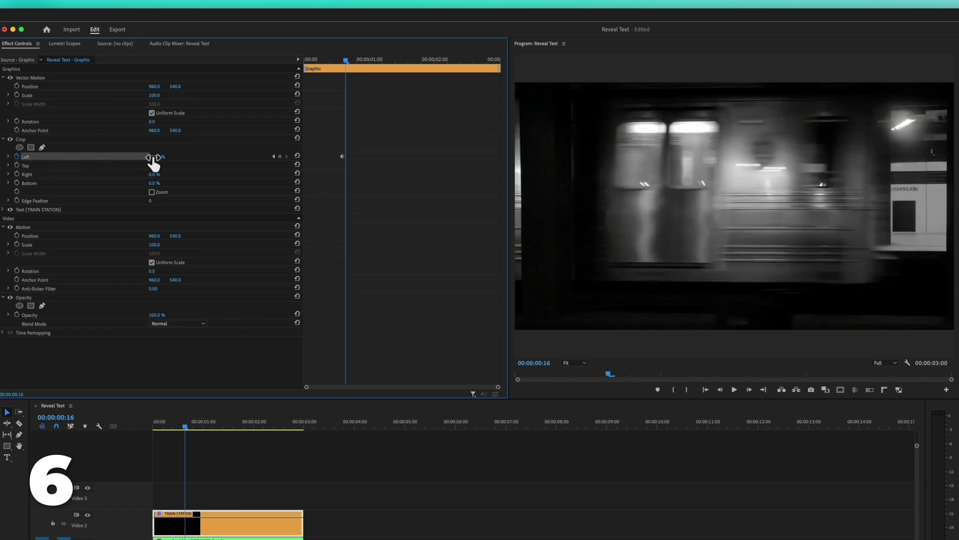
pyautogui.moveTo(154, 161); pyautogui.dragTo(158, 160)
pyautogui.press('Right')
pyautogui.press('Right')
pyautogui.press('Right')
pyautogui.moveTo(158, 160); pyautogui.dragTo(160, 162)
pyautogui.press('Right')
pyautogui.press('Right')
pyautogui.press('Right')
pyautogui.press('Right')
pyautogui.press('Right')
pyautogui.press('Right')
pyautogui.press('Right')
pyautogui.press('Right')
pyautogui.press('Right')
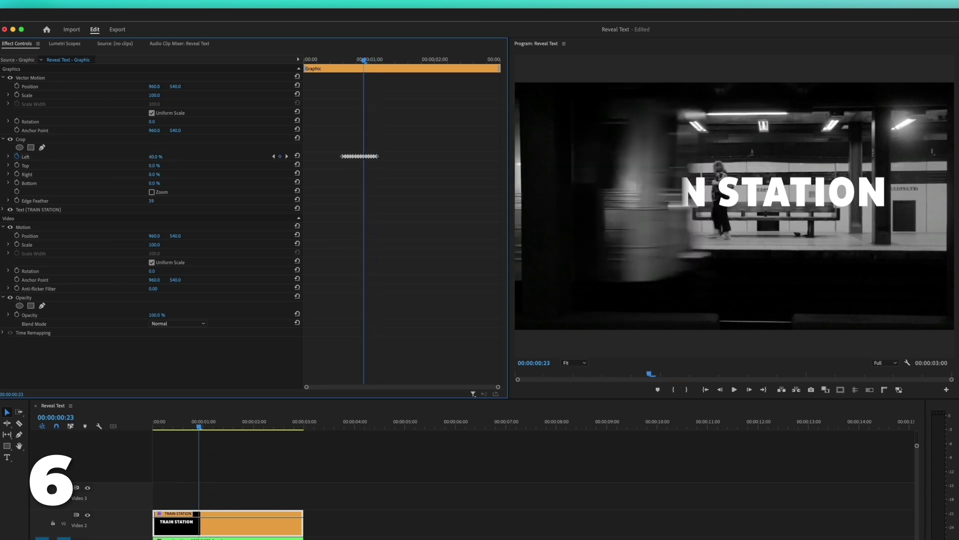
pyautogui.click(153, 200)
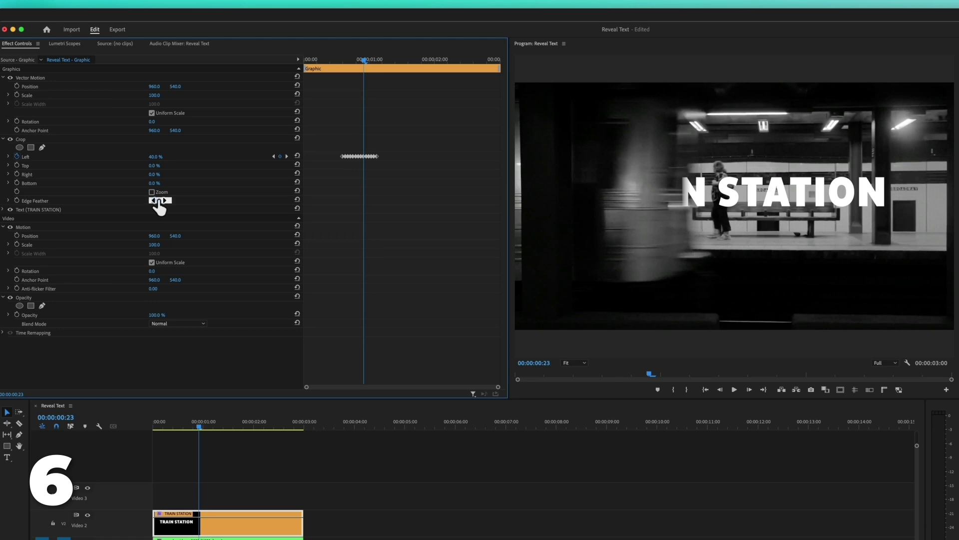